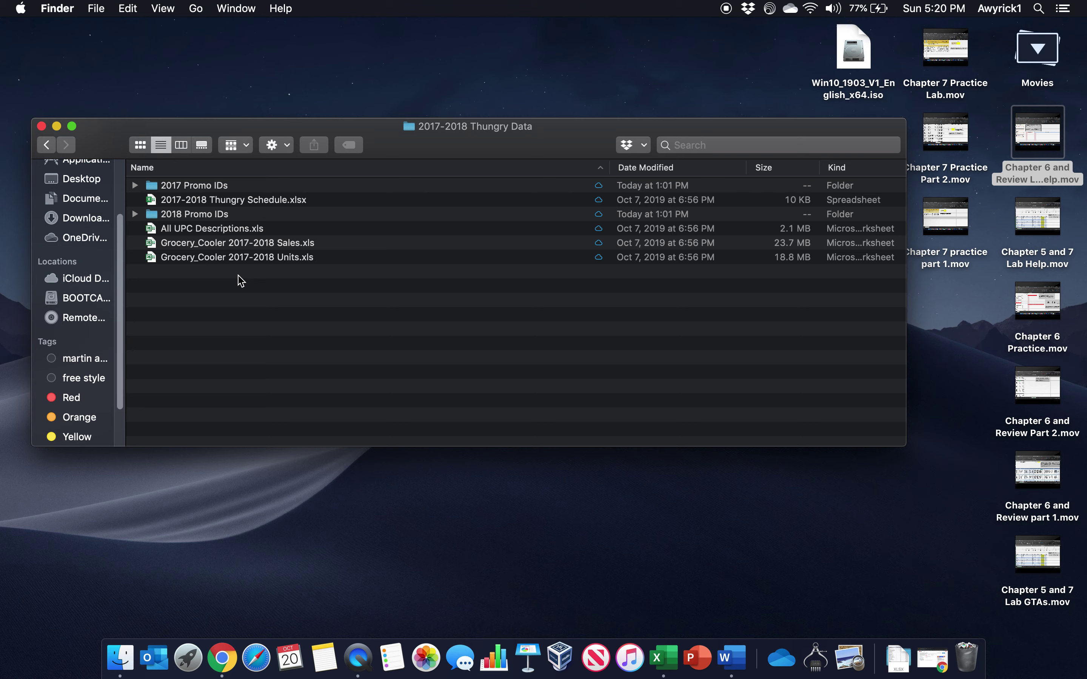
Open the Grocery_Cooler 2017-2018 Sales.xls workbook and skim the first rows of its crosstab sheet.
double_click(250, 245)
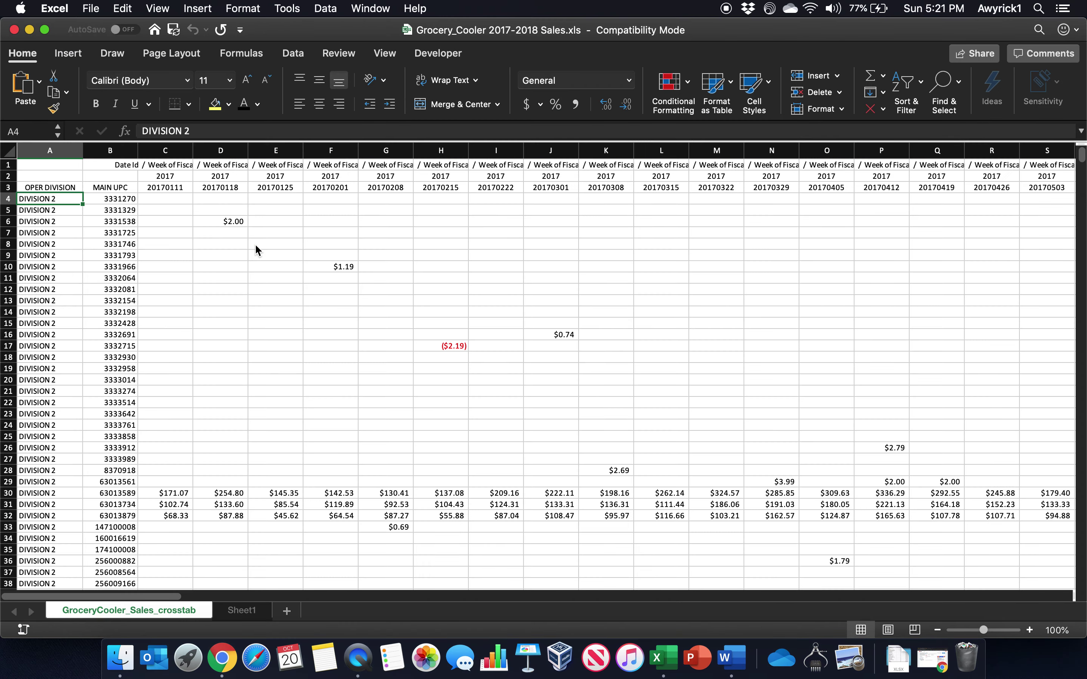
scroll(314, 310, down, 10)
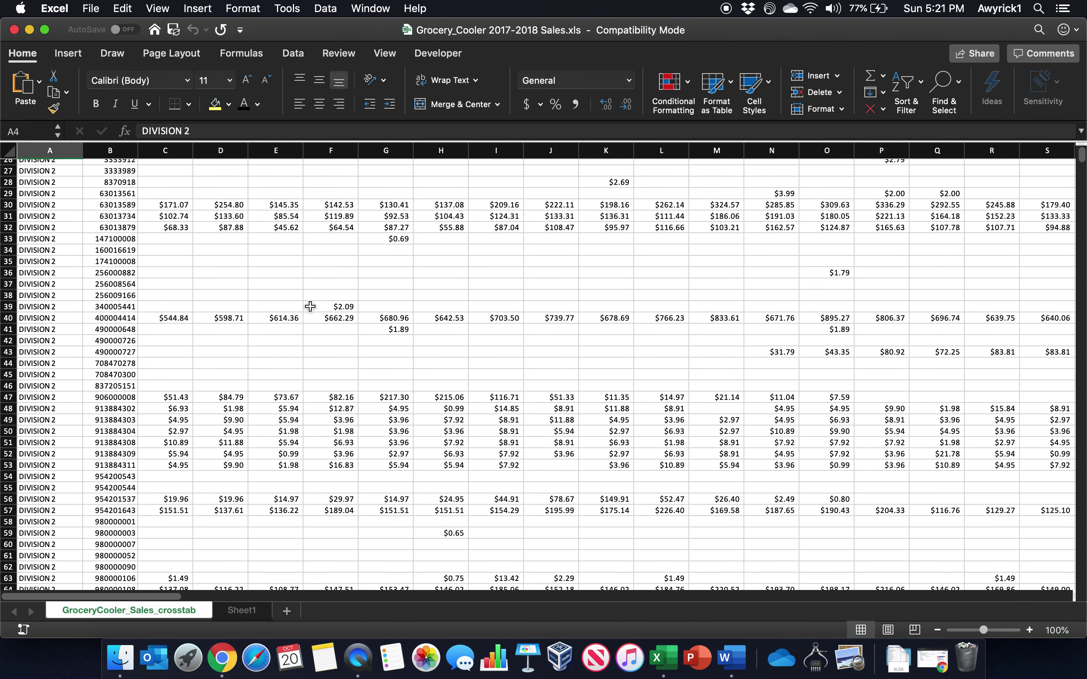
scroll(312, 306, up, 3)
scroll(312, 307, up, 6)
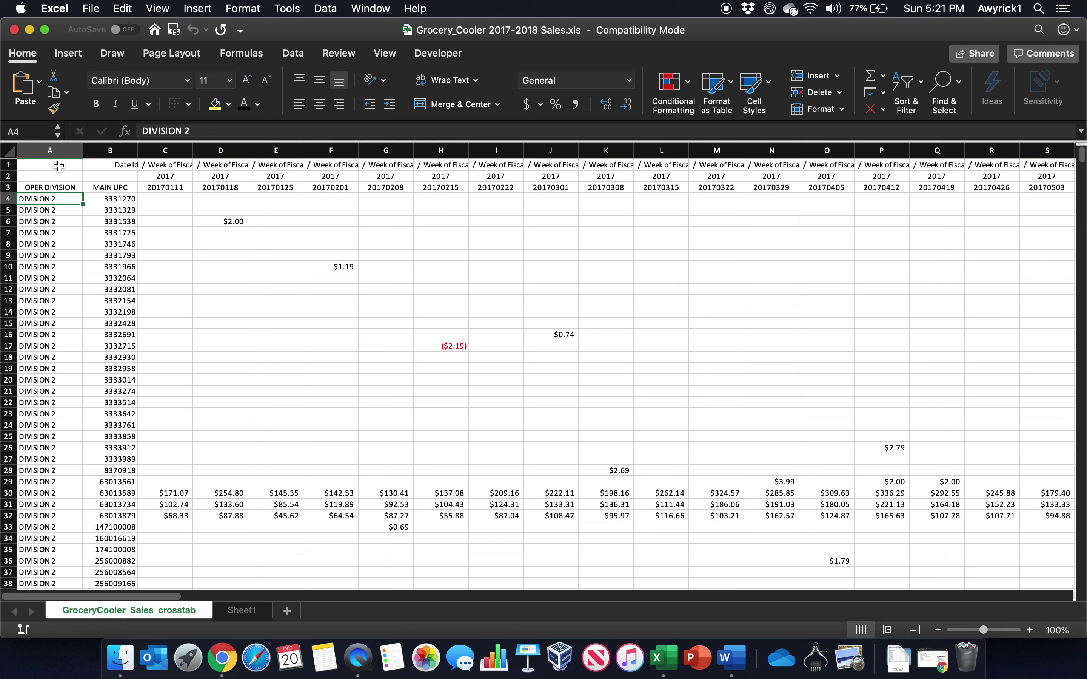
Examine the sales sheet's layout: the division and MAIN UPC columns, the weekly date headers, and the row 6 sale in D6.
click(53, 151)
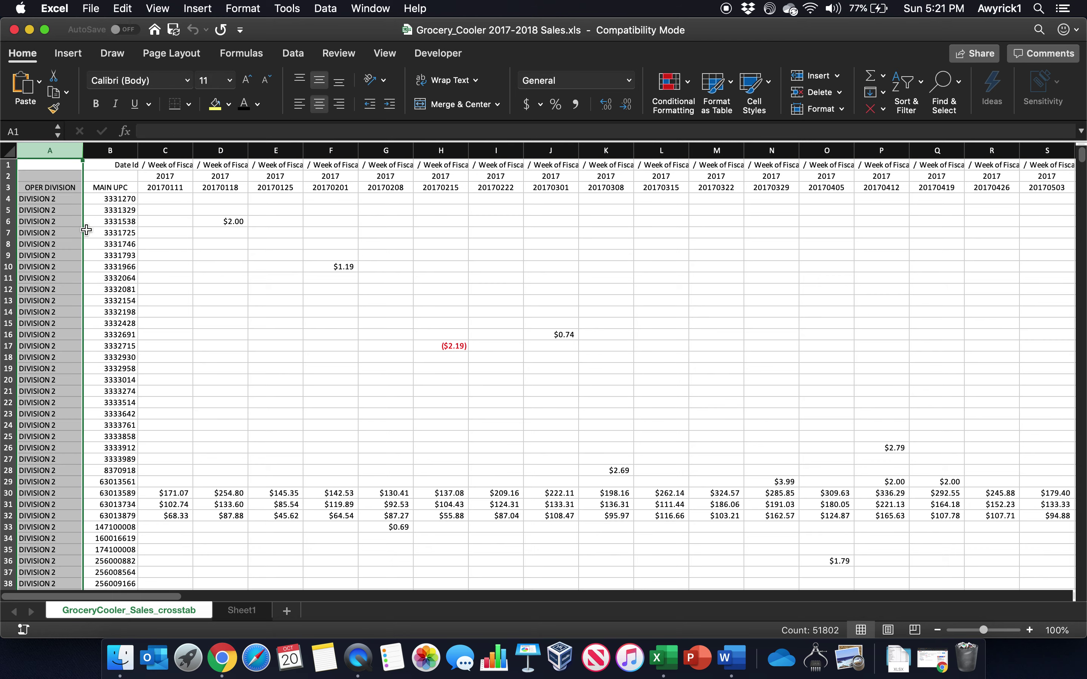
click(109, 151)
drag(153, 176, 287, 190)
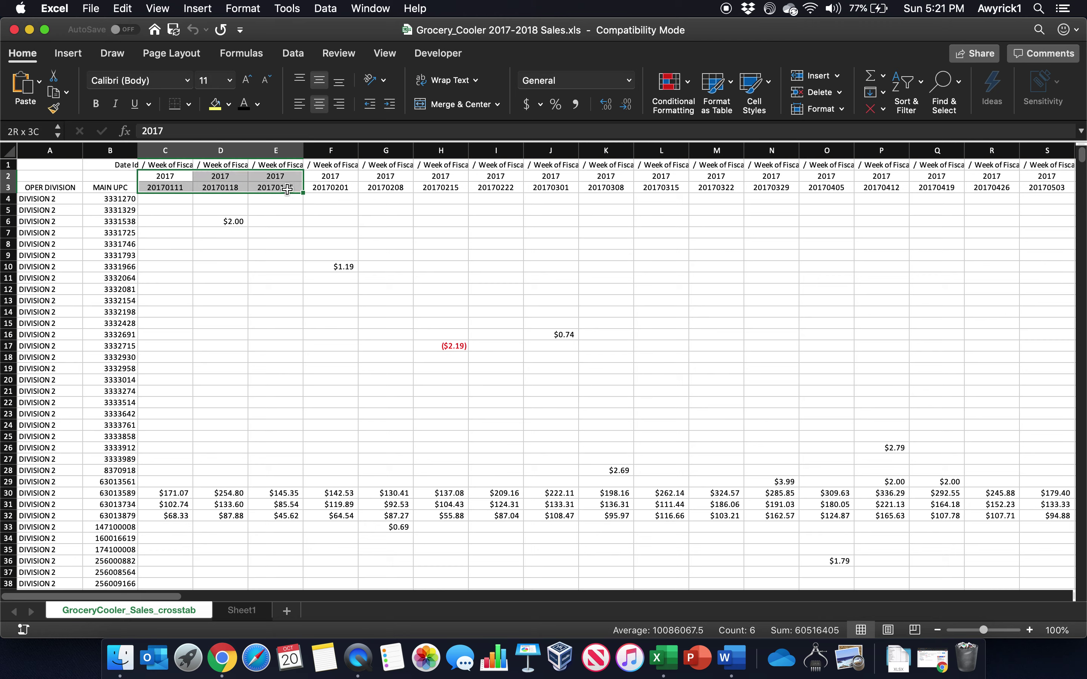
drag(161, 165, 188, 186)
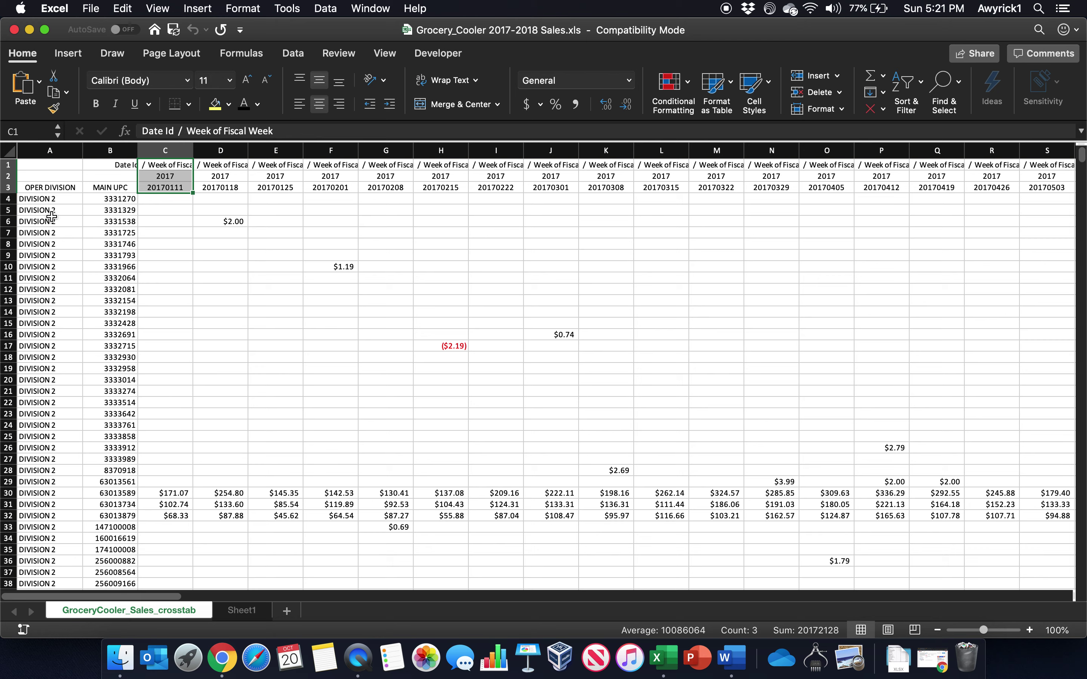
click(15, 227)
click(11, 222)
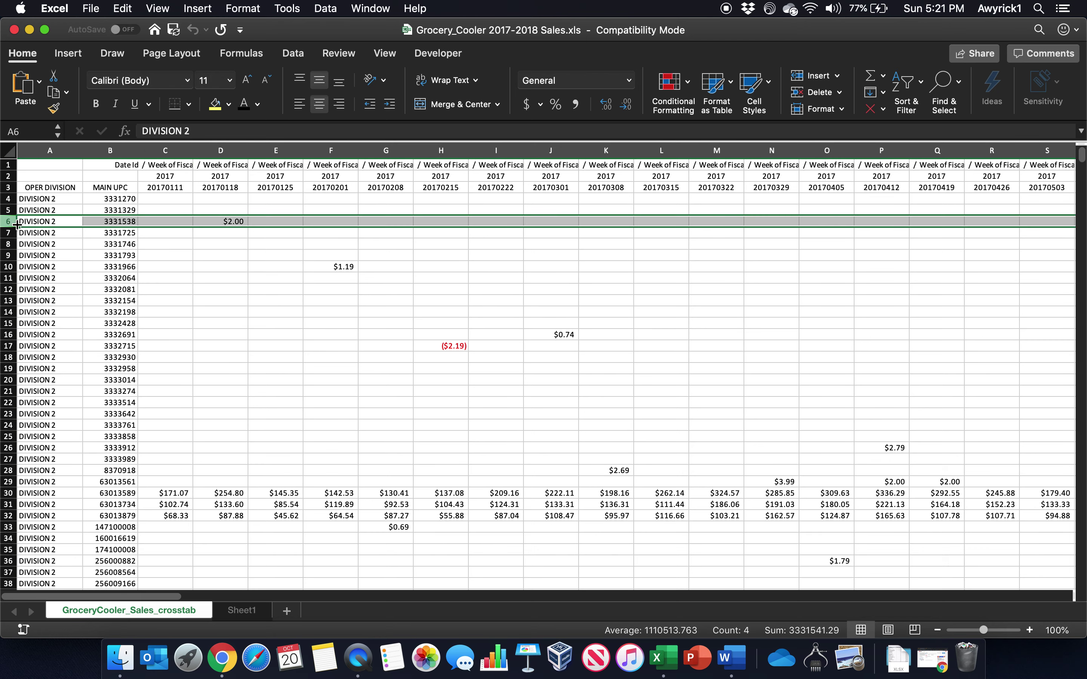
click(229, 222)
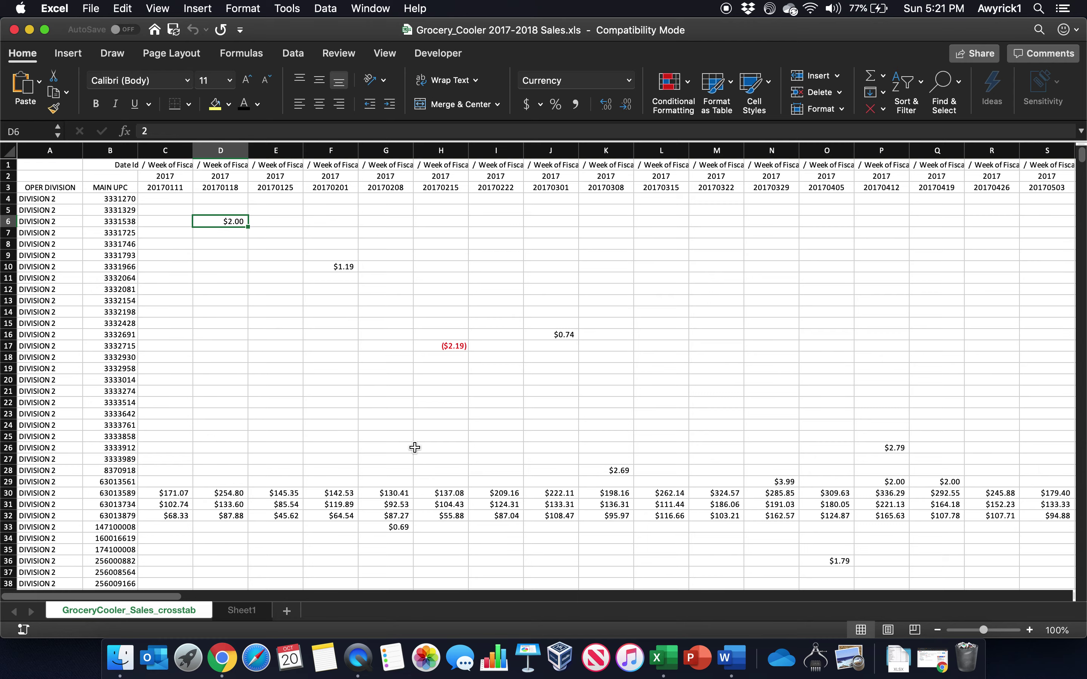
Scan the weekly sales of Division 2 down to about row 2000 and return to the start of the sheet.
scroll(393, 429, down, 10)
scroll(393, 429, up, 10)
scroll(392, 430, down, 20)
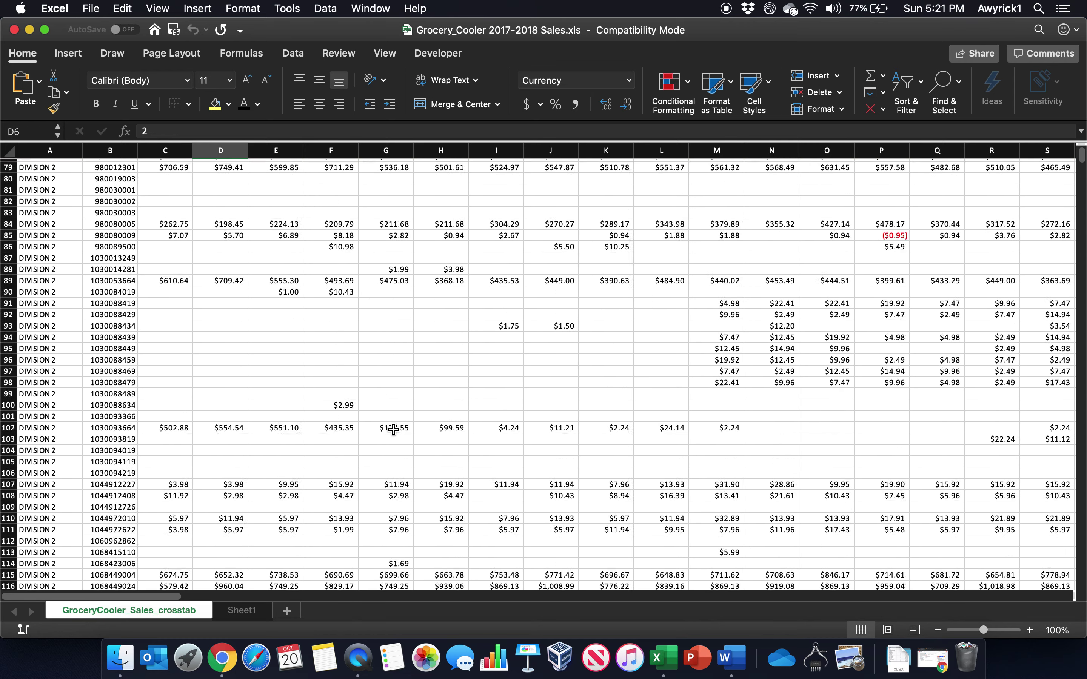
scroll(398, 429, down, 20)
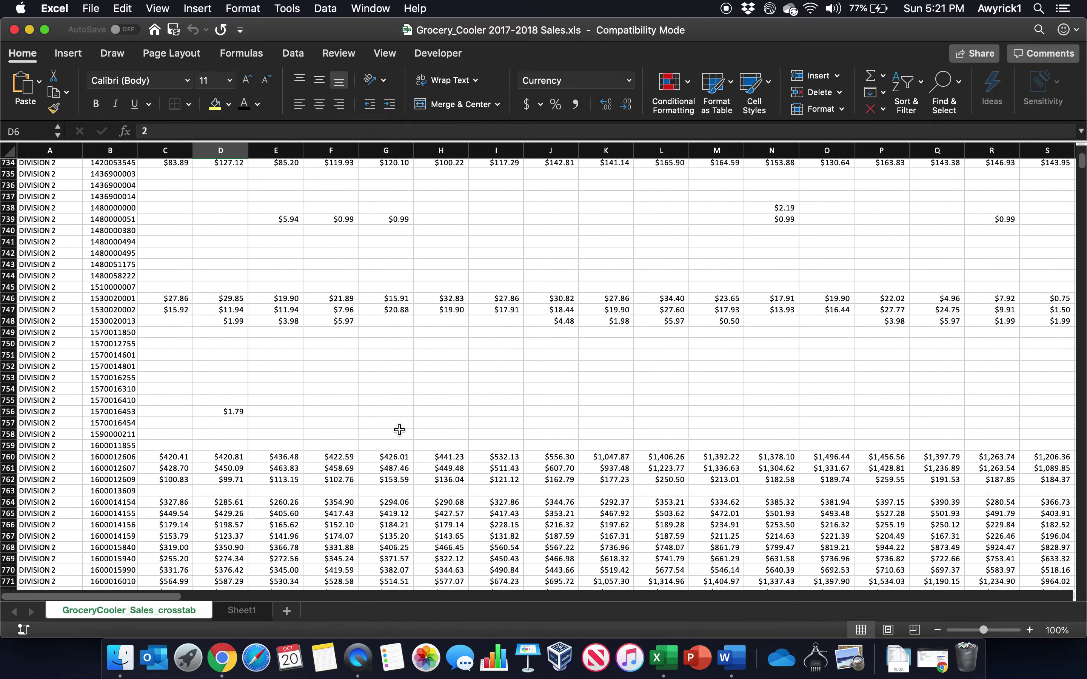
scroll(420, 428, down, 20)
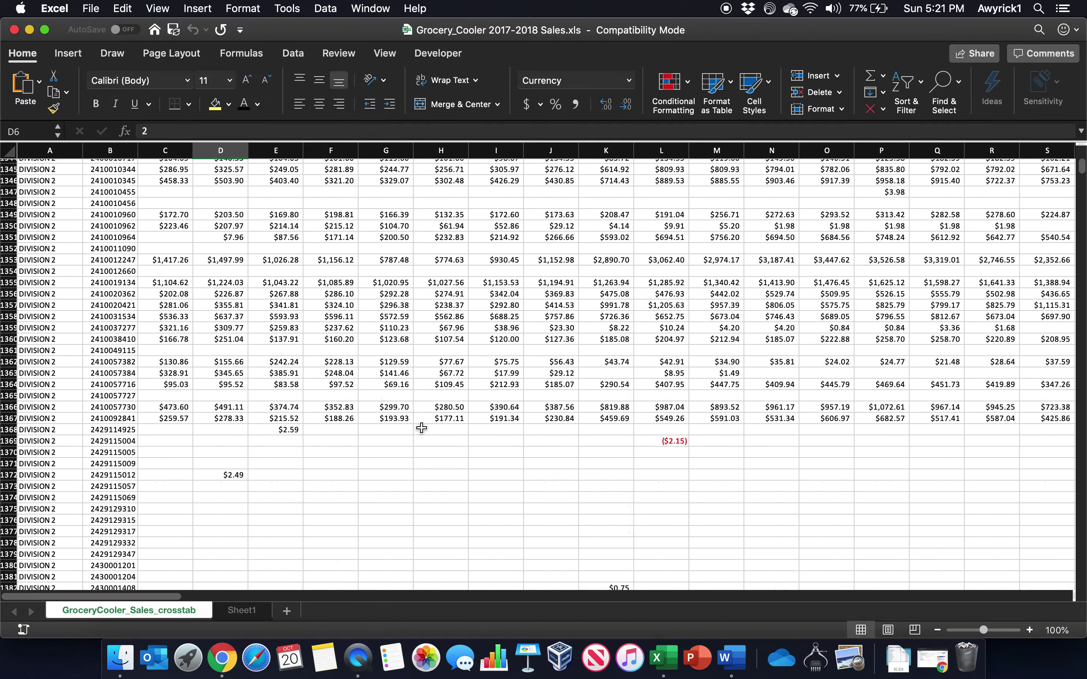
scroll(429, 427, down, 20)
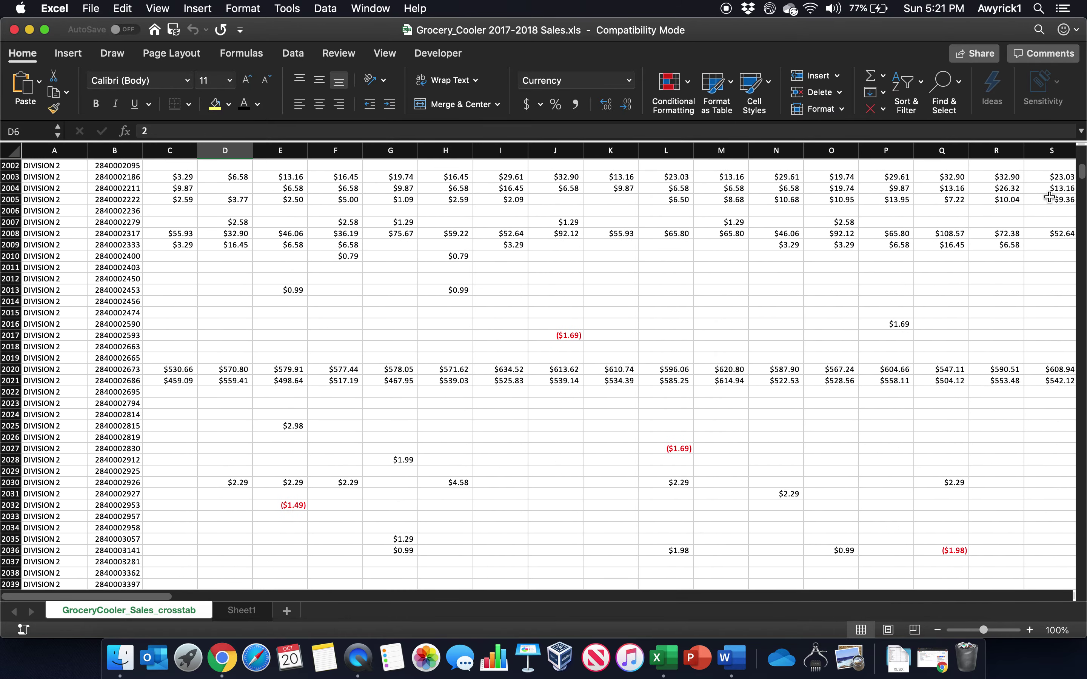
drag(1083, 176, 1080, 146)
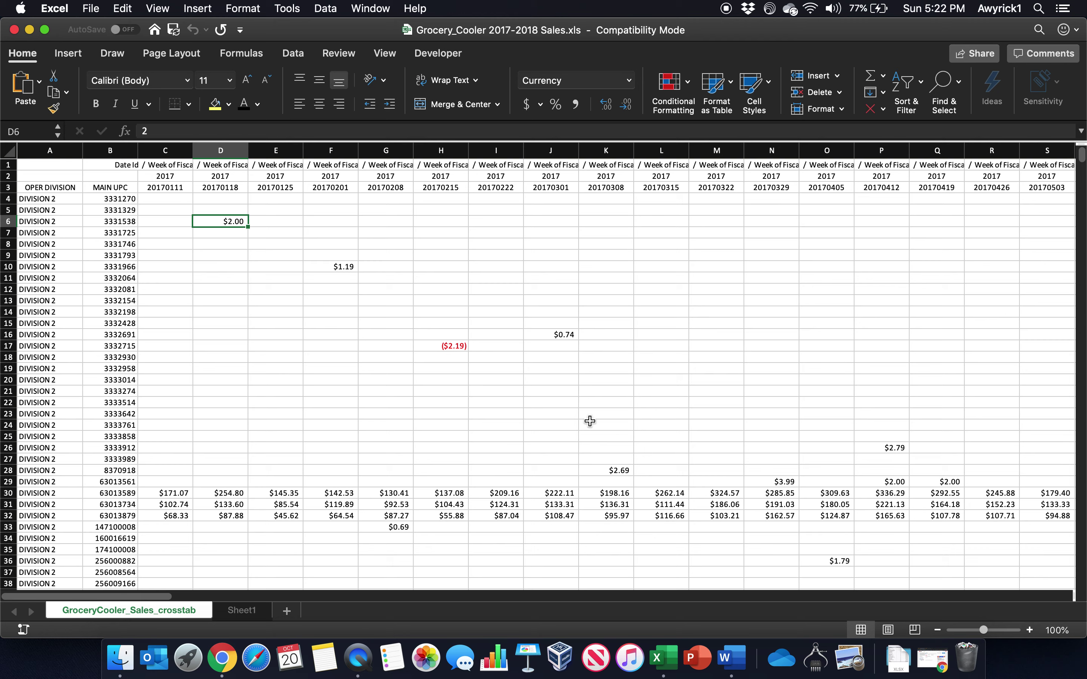
Select the division entries from A28 down to the last row and widen the MAIN UPC column.
click(53, 469)
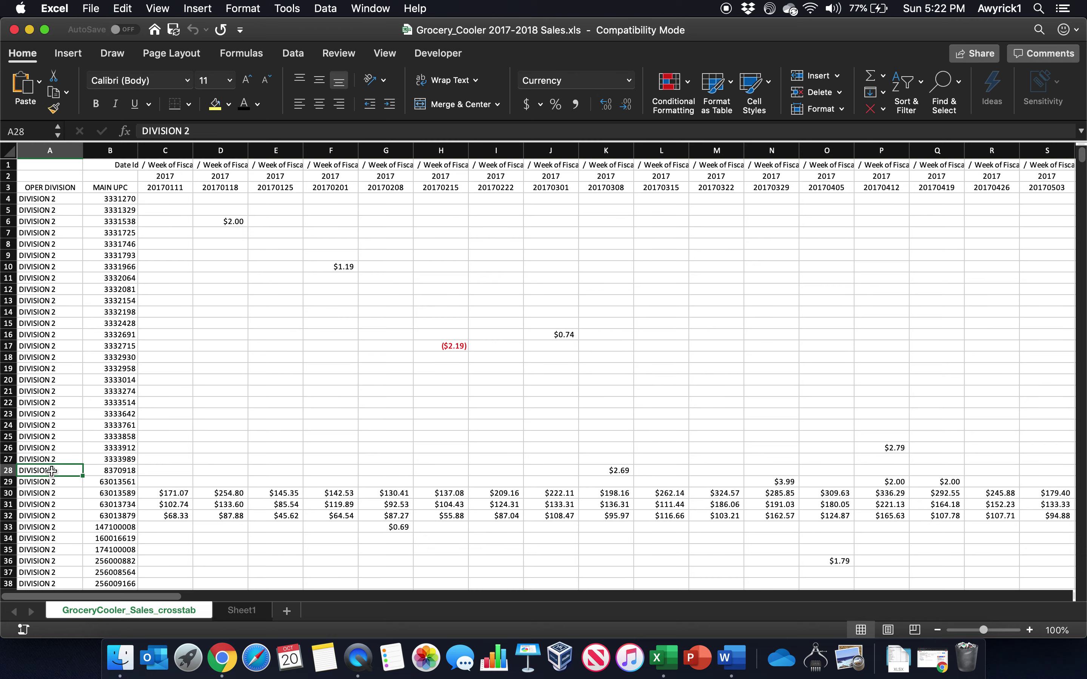
key(ctrl+shift+Down)
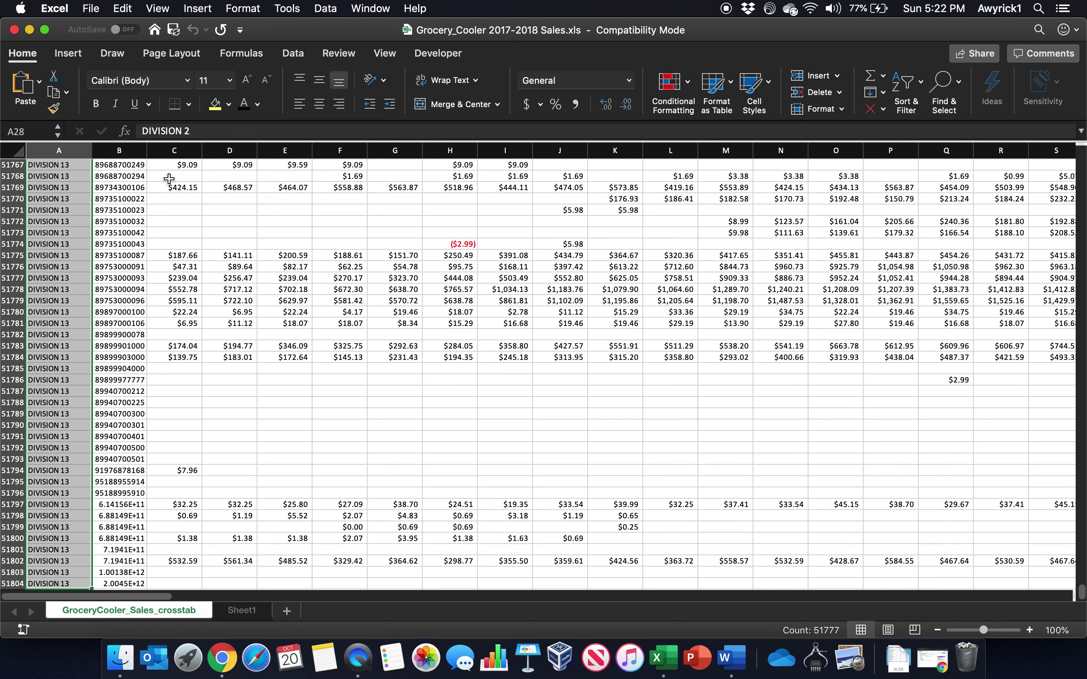
click(147, 153)
drag(147, 151, 194, 150)
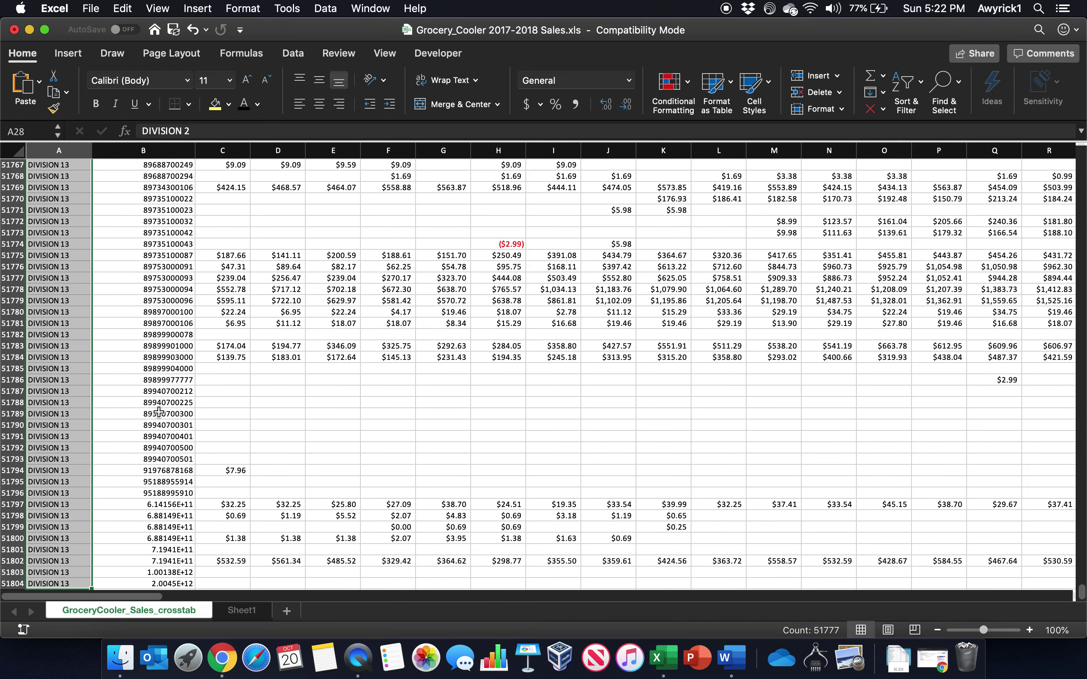
Review the Division 13 rows near the end of the data and return to the first division entries via column A.
scroll(161, 423, down, 5)
scroll(160, 423, up, 20)
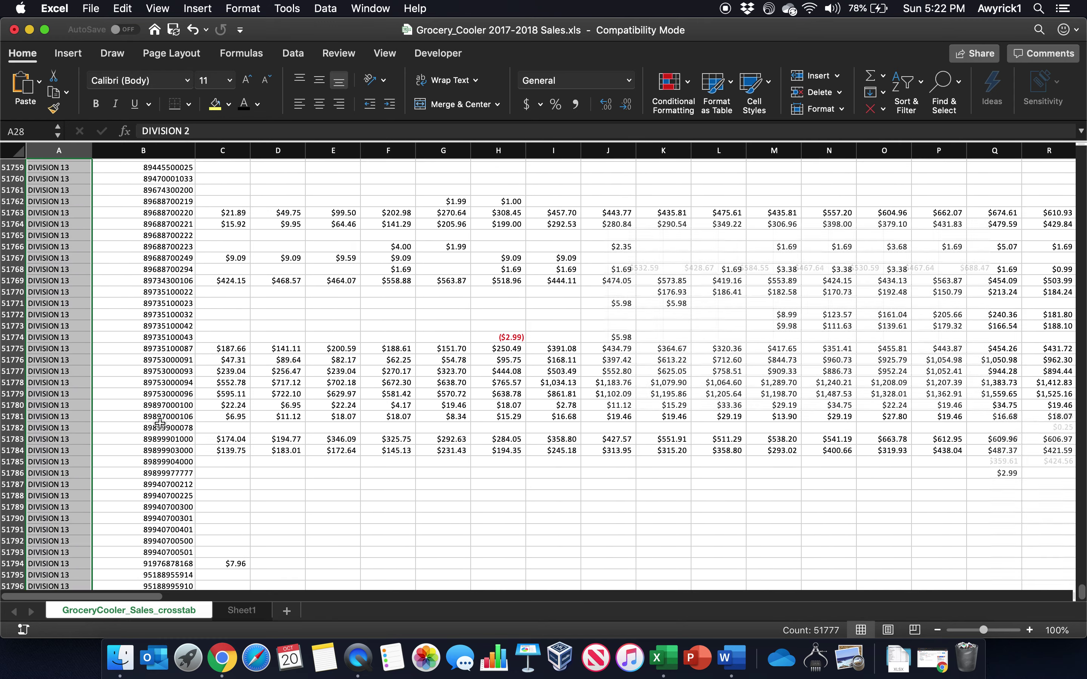
scroll(155, 432, up, 20)
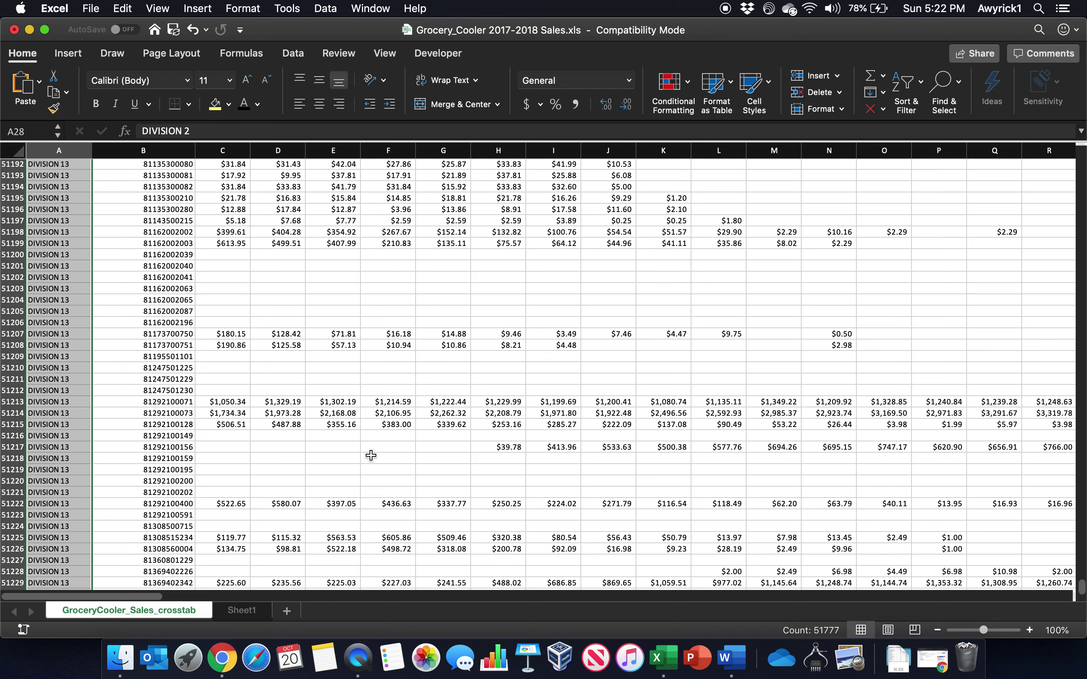
click(83, 291)
key(super+shift+Up)
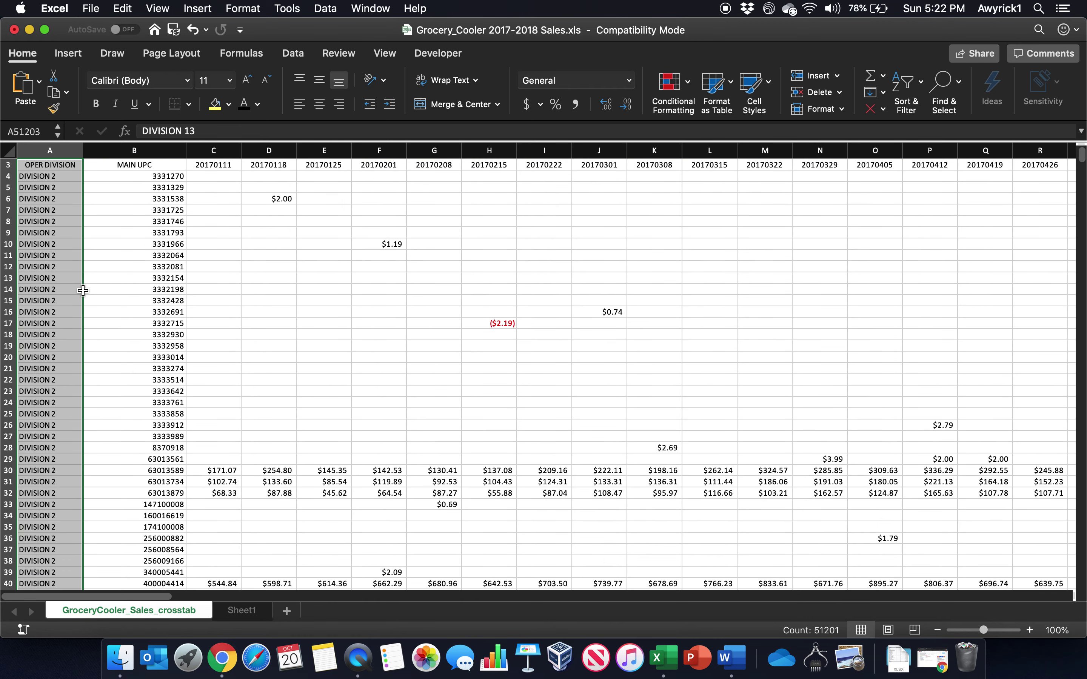
click(66, 192)
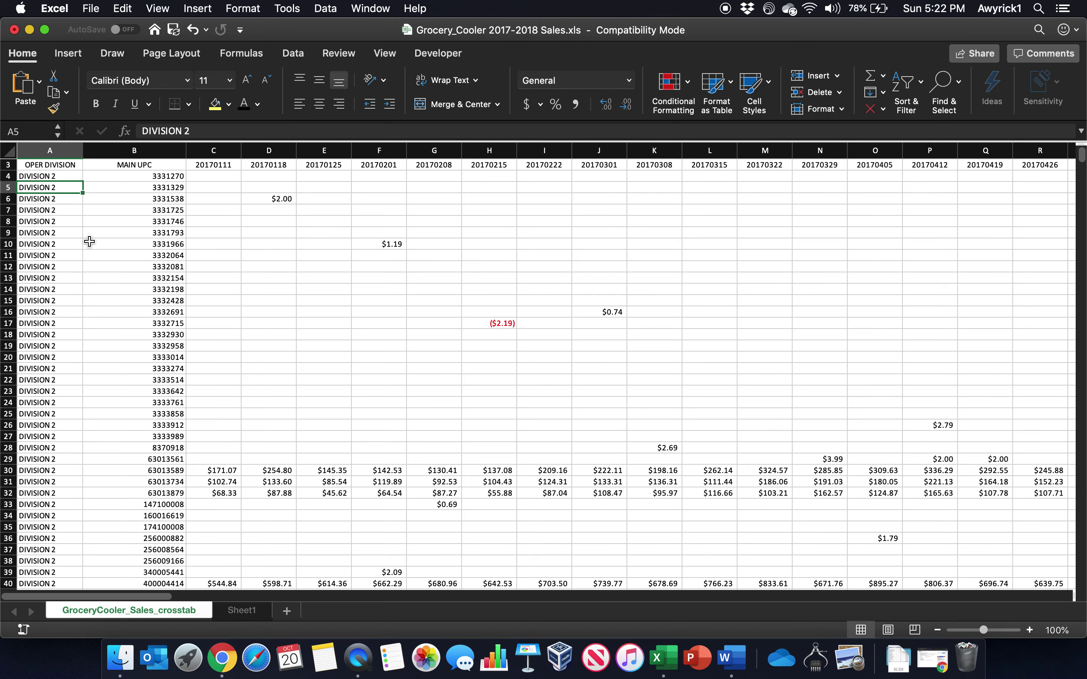
Select the MAIN UPC column from its header down and inspect sample entries in B8, D6 and H17.
click(116, 166)
key(super+shift+Down)
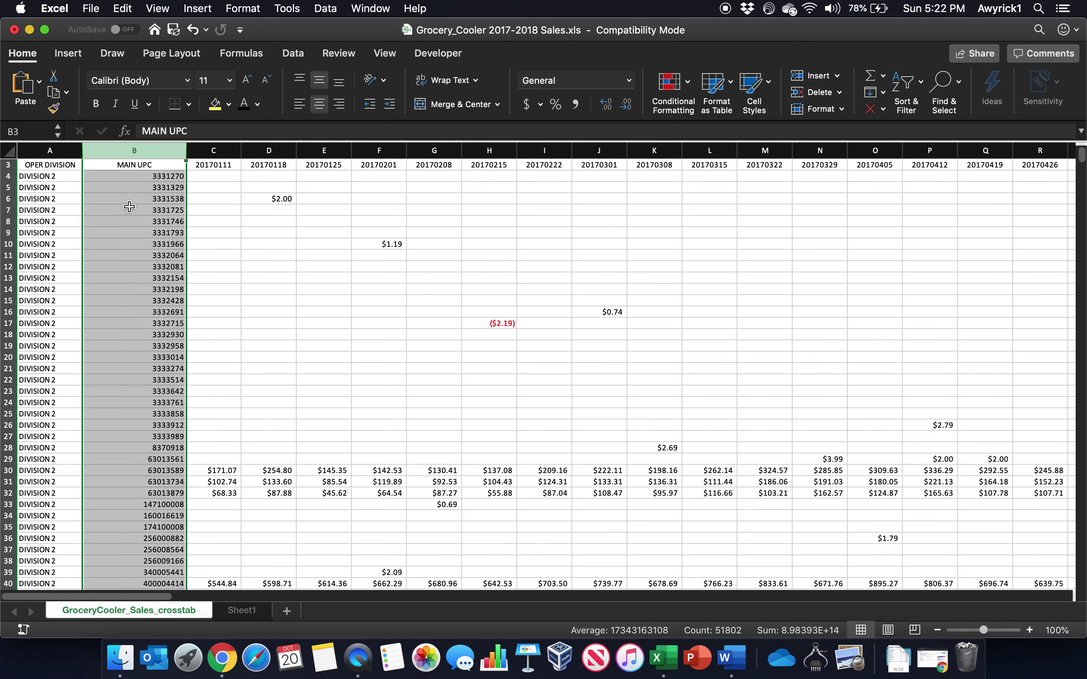
scroll(260, 352, down, 5)
scroll(354, 388, up, 6)
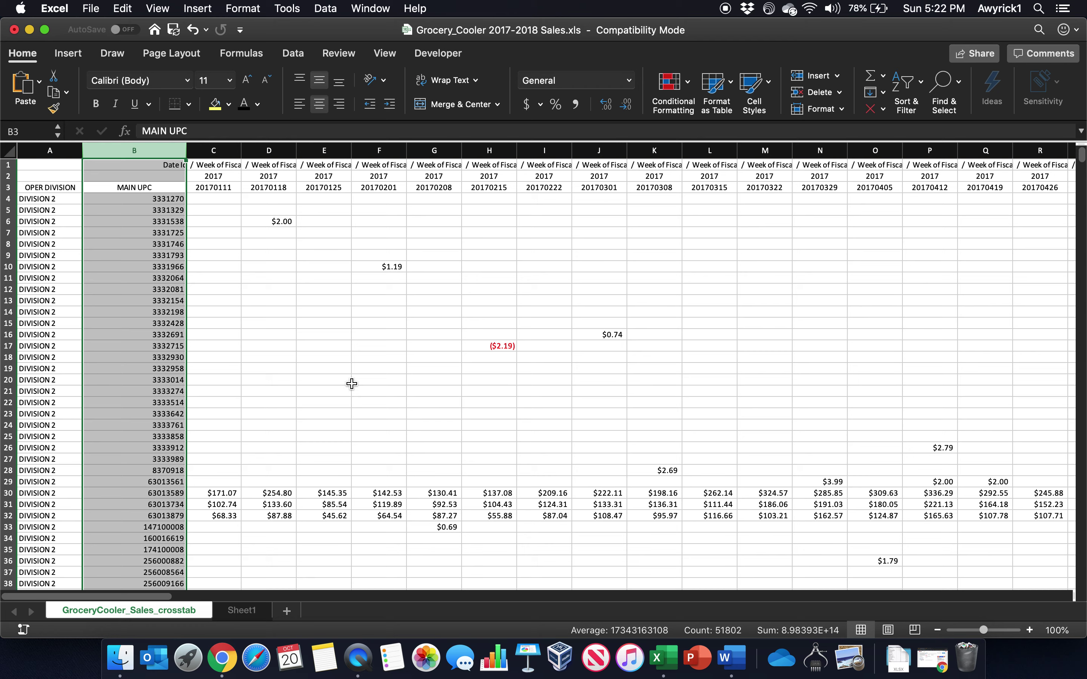
click(132, 243)
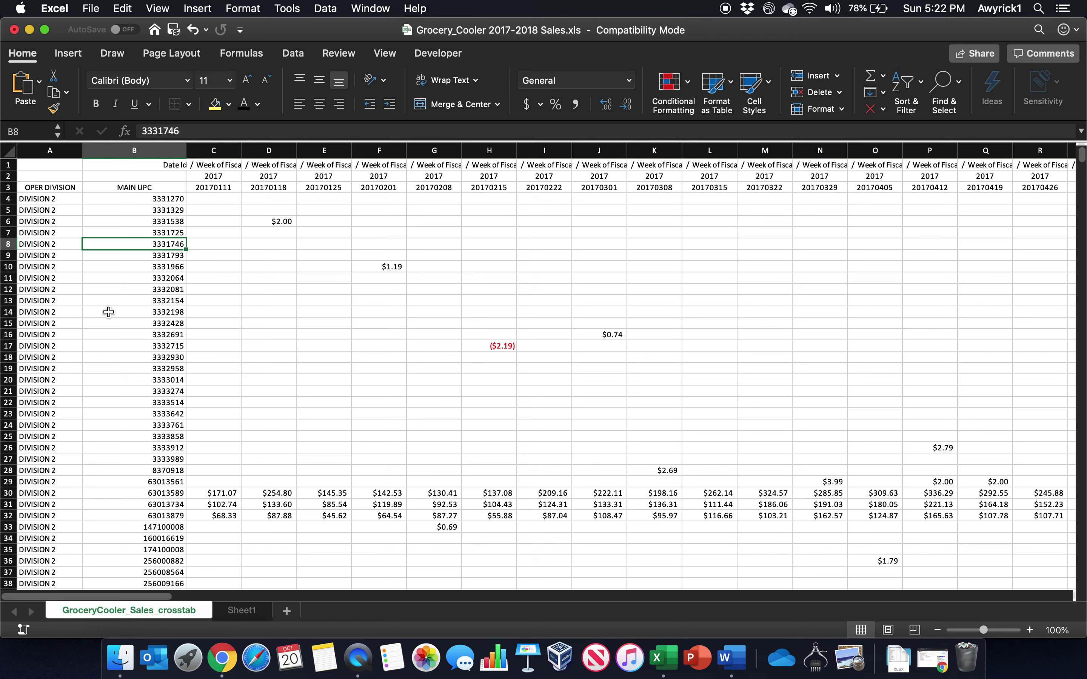
click(282, 220)
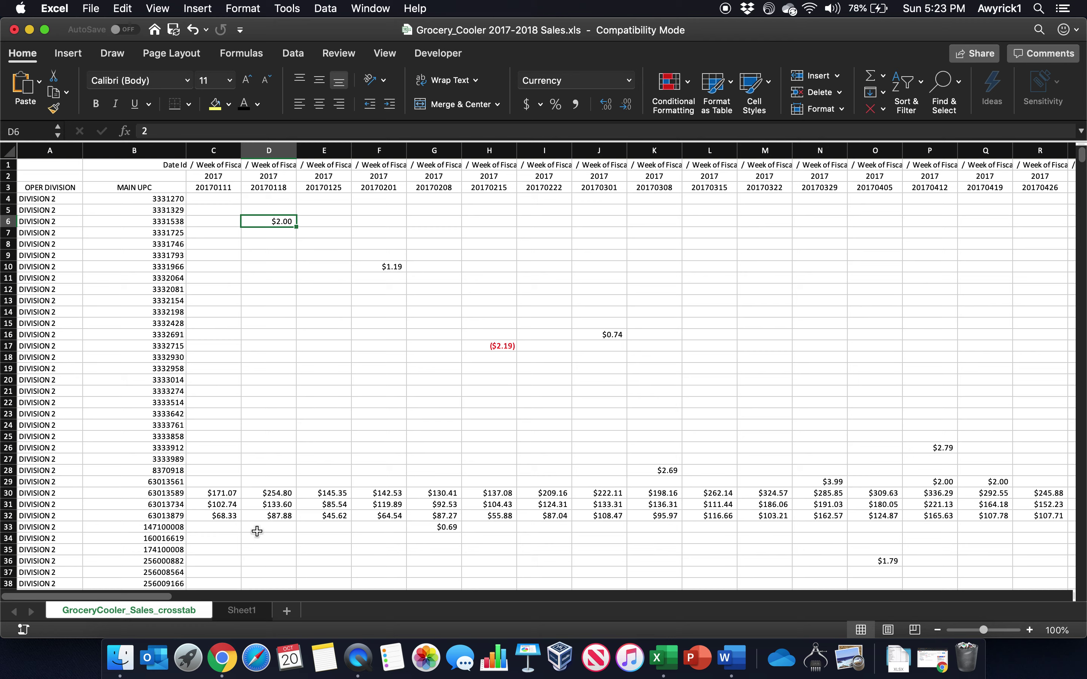
click(485, 344)
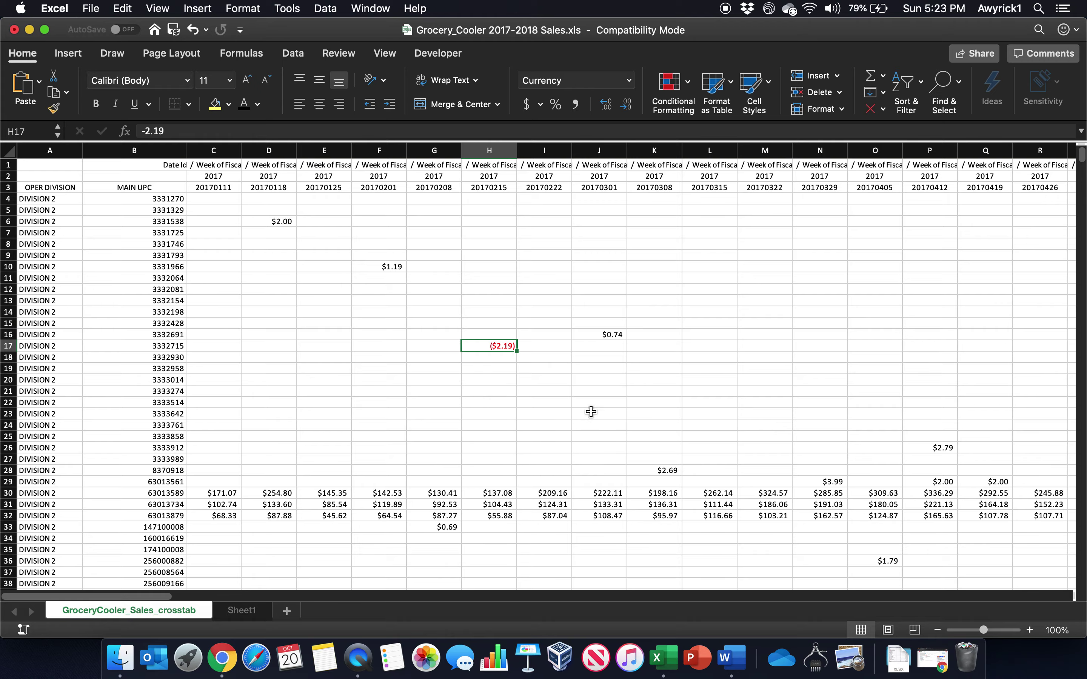
Browse more of the weekly sales rows and highlight the whole MAIN UPC column.
scroll(590, 411, down, 10)
scroll(590, 411, down, 15)
scroll(590, 410, up, 12)
scroll(590, 410, up, 7)
scroll(590, 410, up, 7)
click(130, 150)
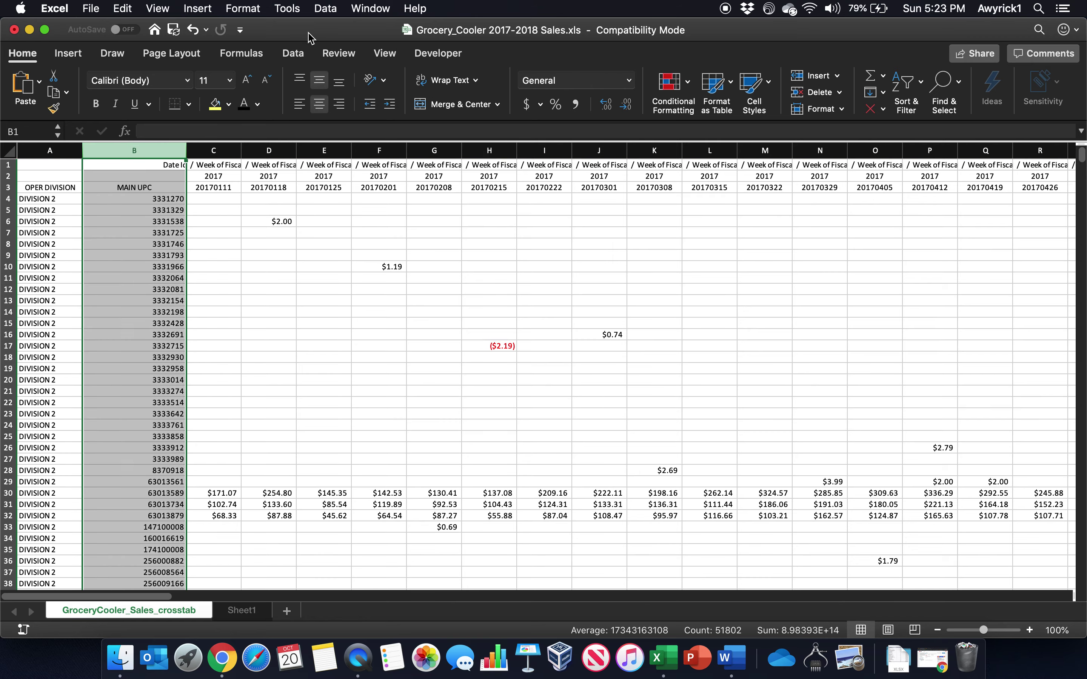
Minimize the sales workbook, and open All UPC Descriptions.xls to inspect its item description, brand and manufacturer columns.
click(30, 30)
double_click(212, 228)
click(184, 150)
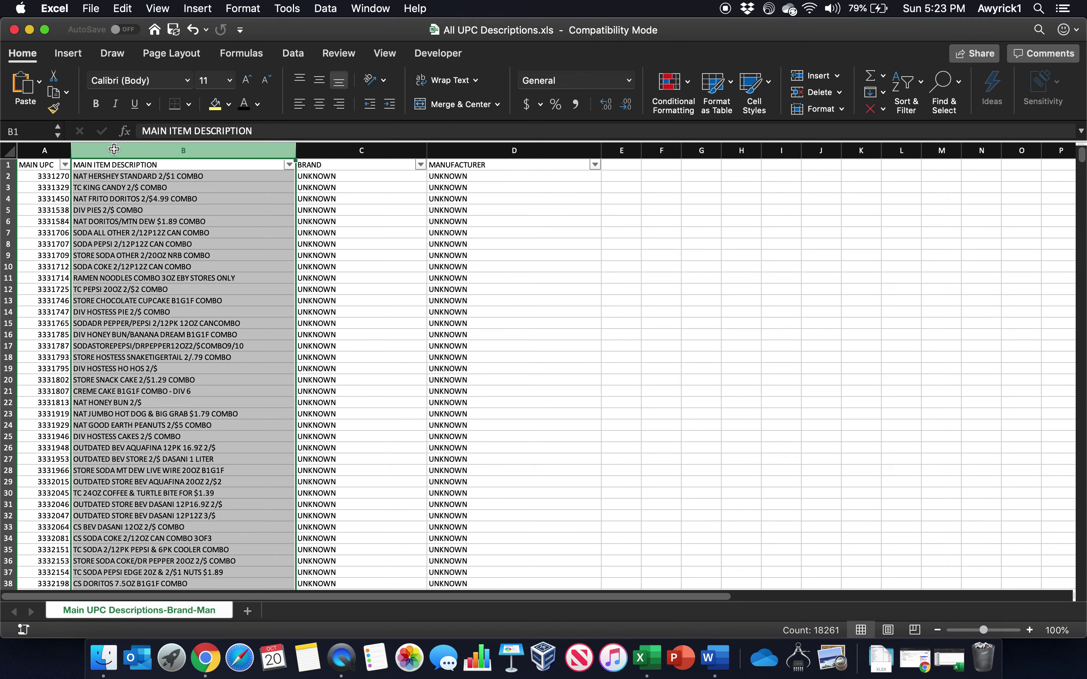
click(386, 150)
click(449, 151)
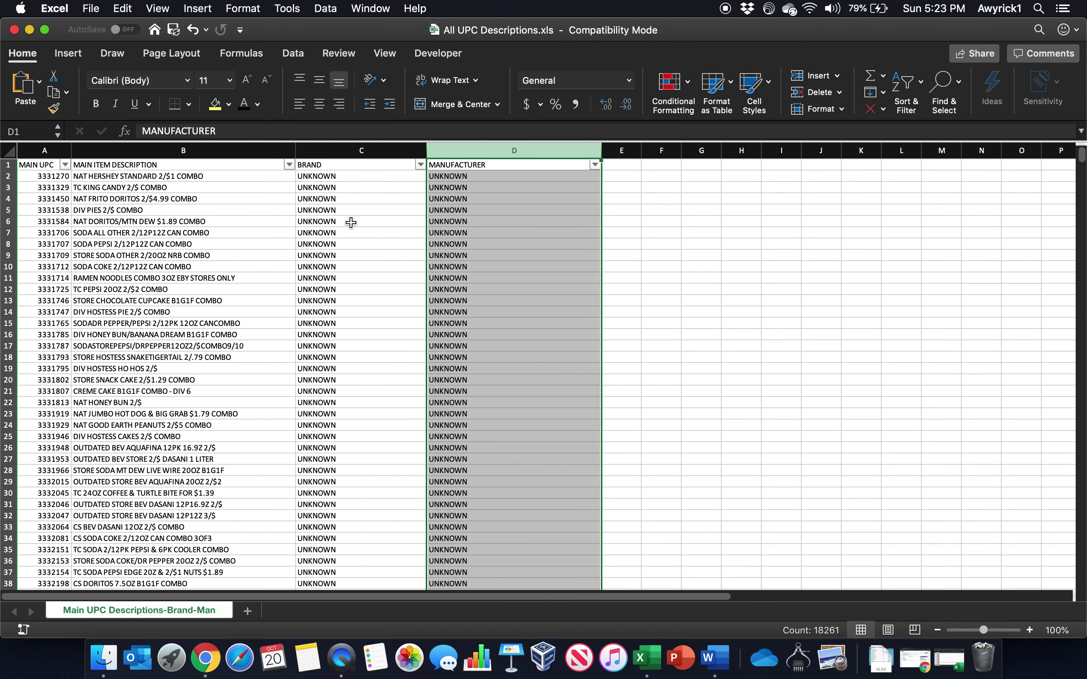
click(184, 268)
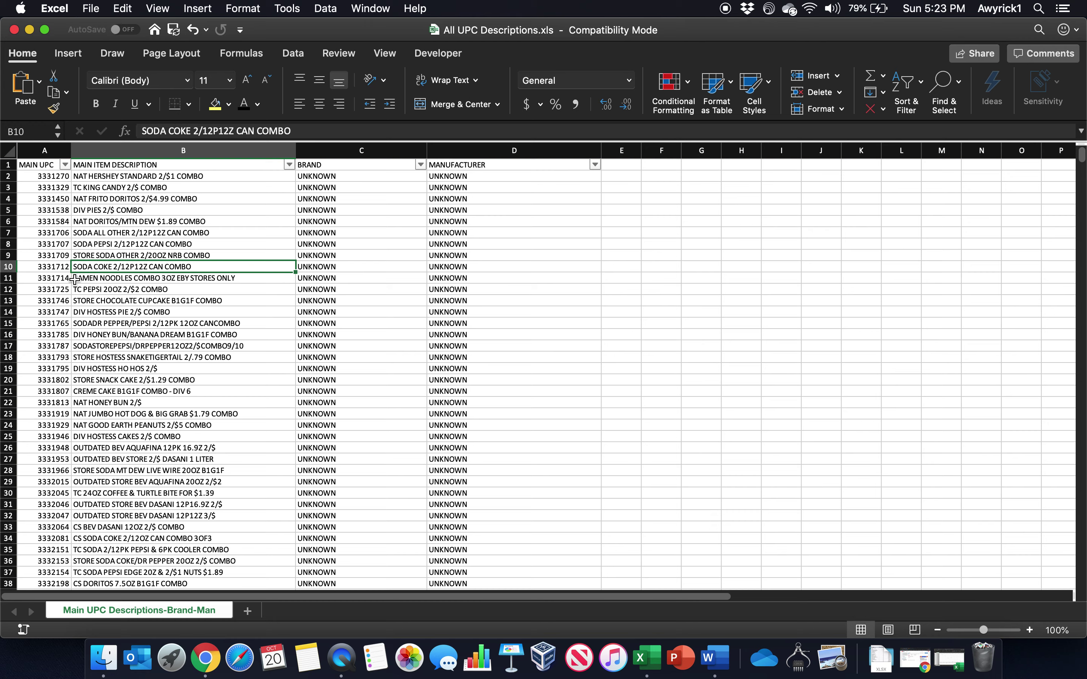
Select the MAIN UPC values from A10 down to the last row and review the end of the product list.
click(45, 267)
key(super+shift+Down)
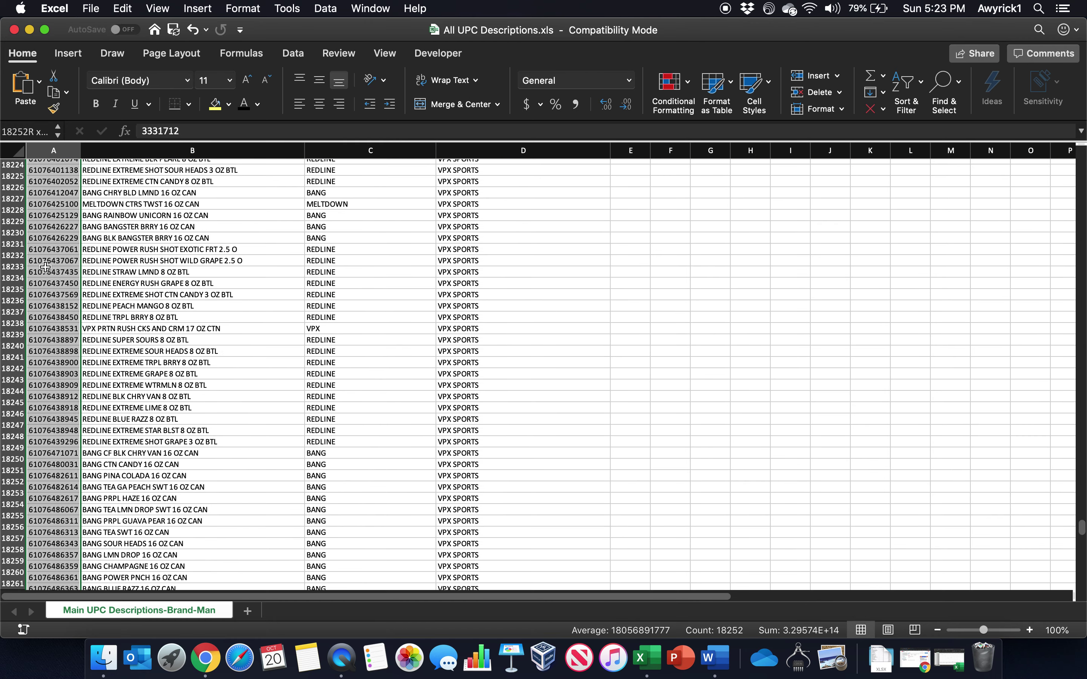
scroll(75, 519, down, 5)
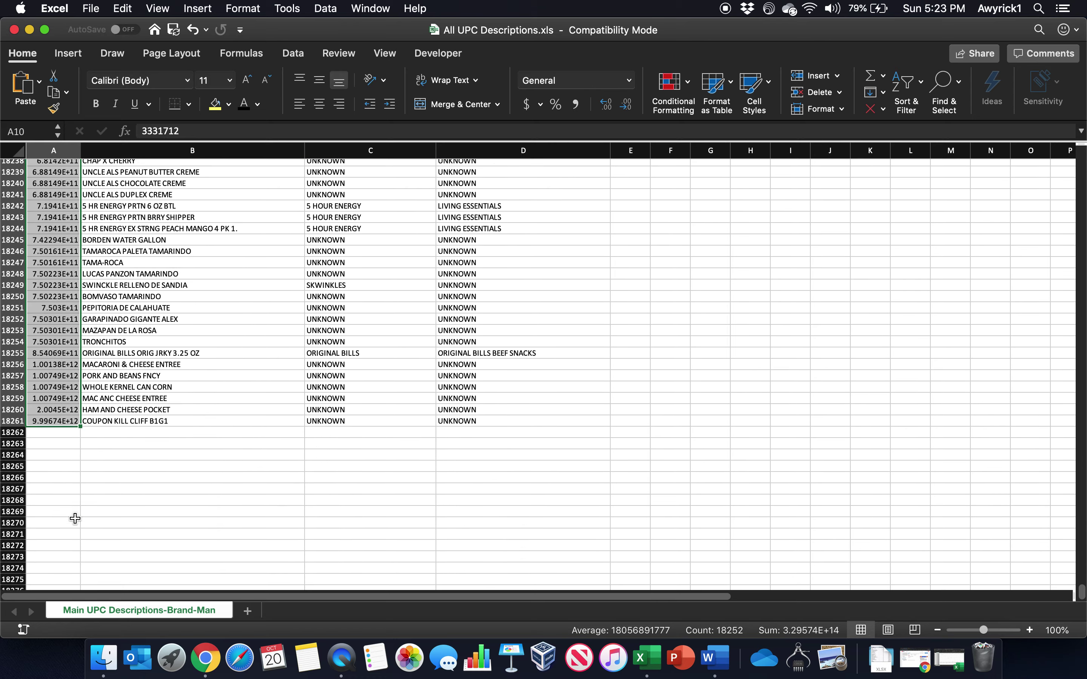
scroll(75, 519, up, 10)
scroll(115, 432, up, 20)
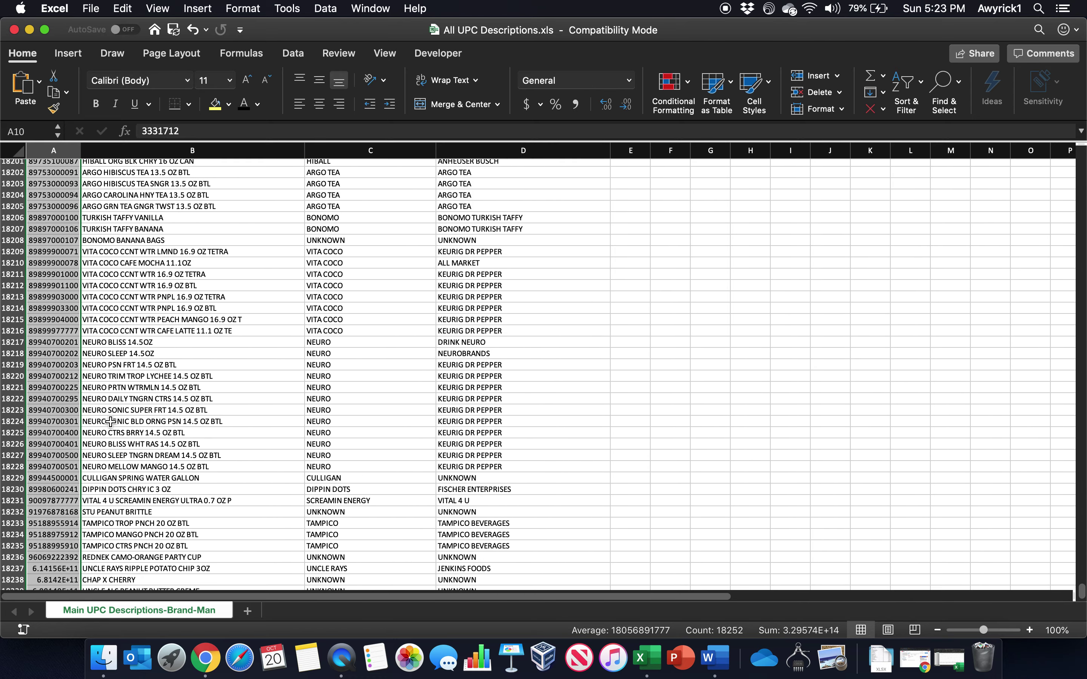
scroll(118, 432, up, 20)
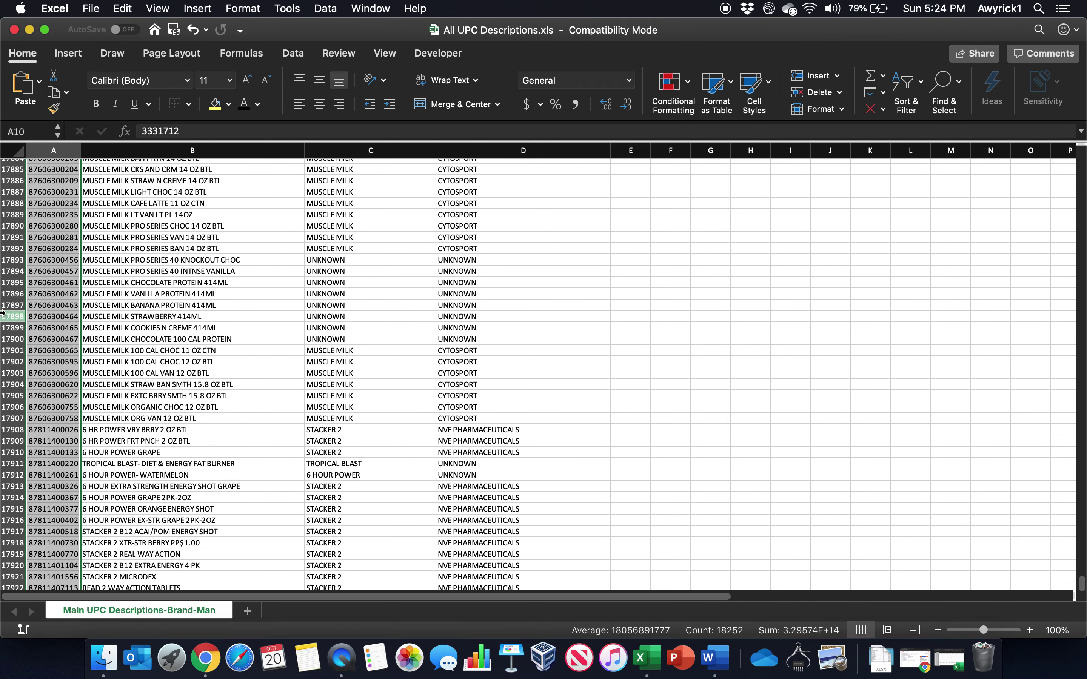
Select the MAIN UPC values from A17893 up to the header and review the start of the product list.
click(45, 256)
key(super+shift+Up)
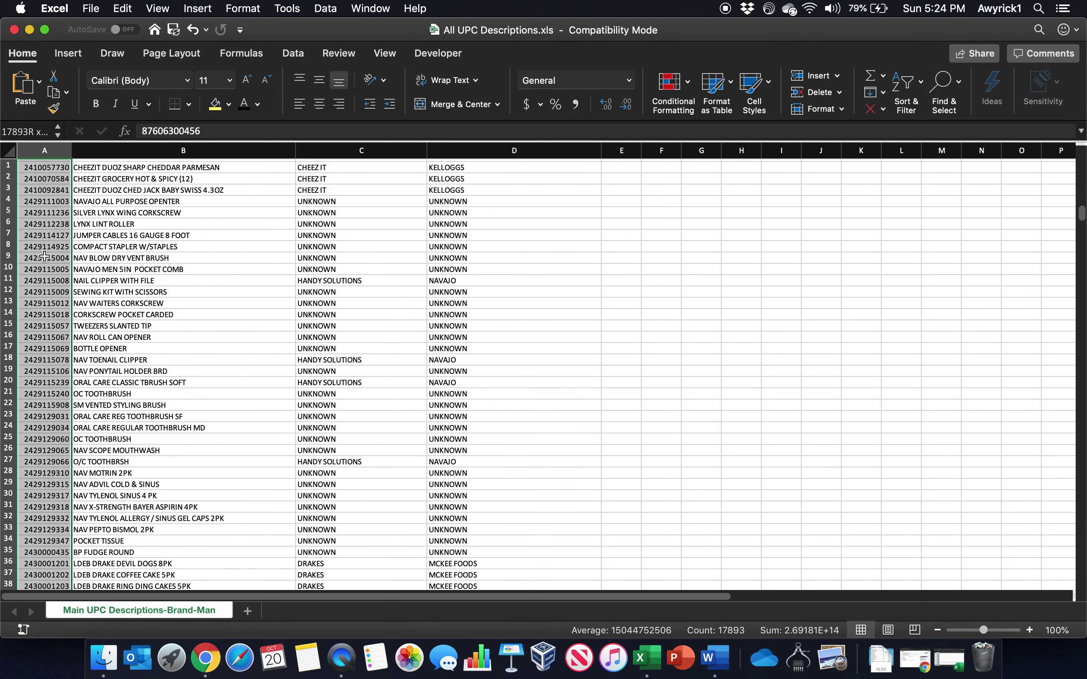
scroll(144, 532, down, 10)
scroll(139, 525, up, 10)
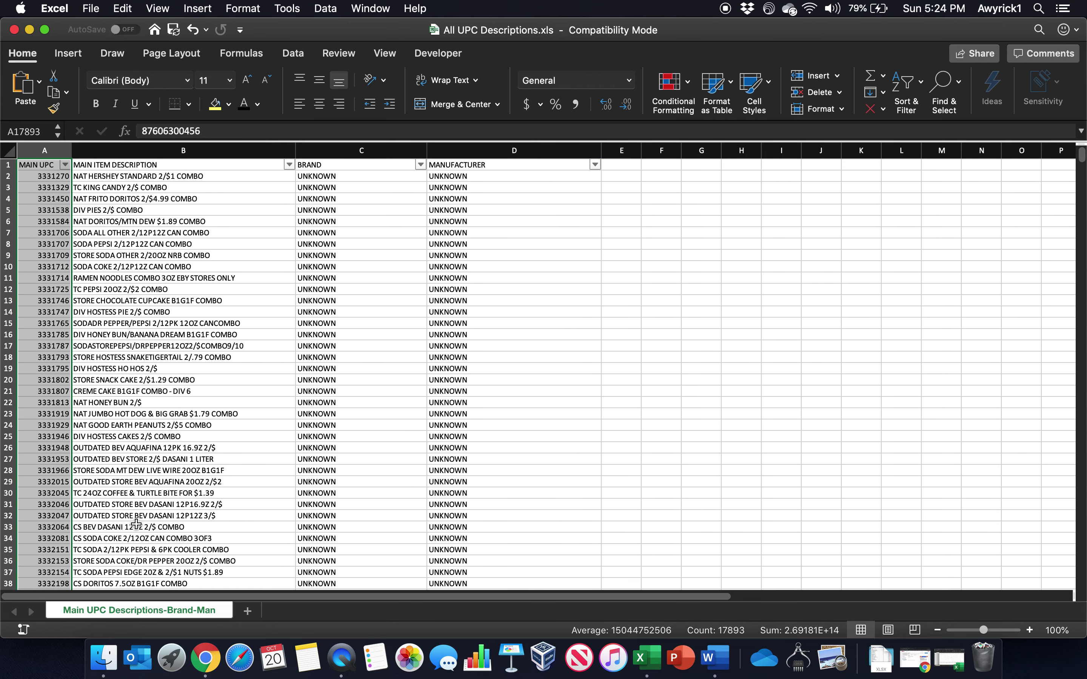
Return to Grocery_Cooler 2017-2018 Sales.xls and highlight its MAIN UPC column to relate it to the UPC descriptions list.
click(514, 164)
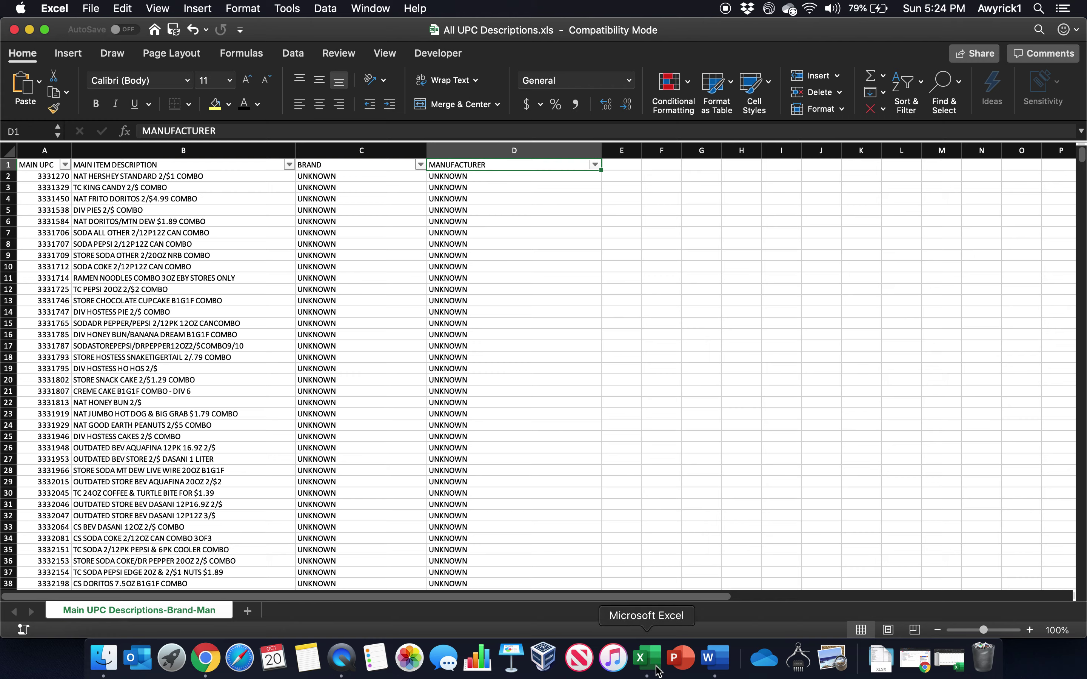
right_click(656, 669)
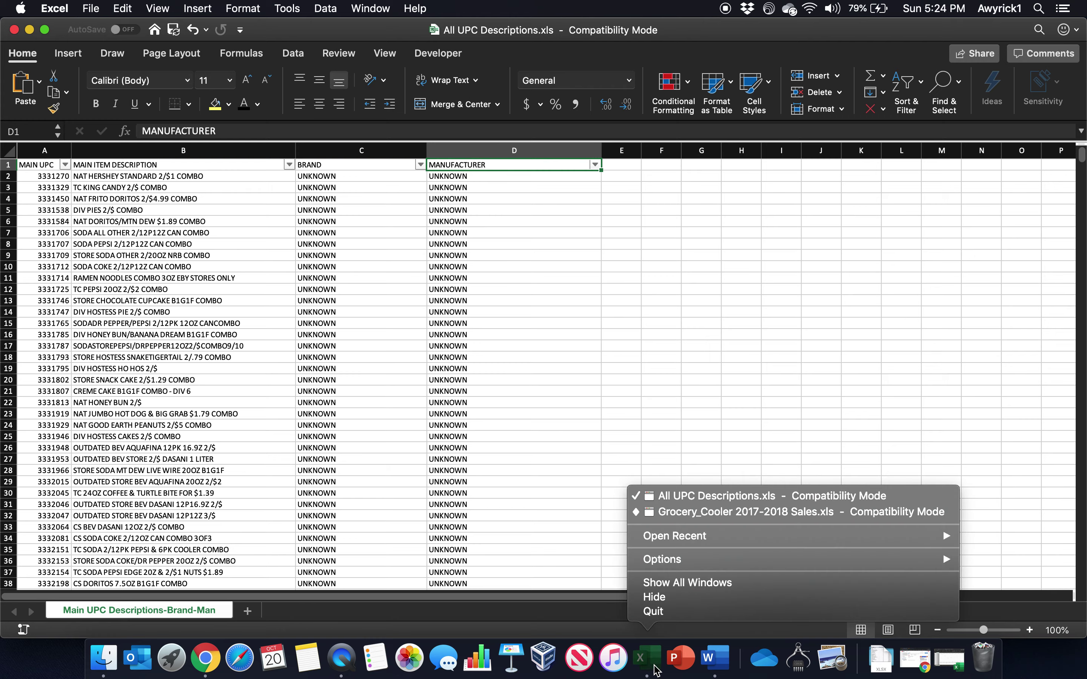
click(674, 512)
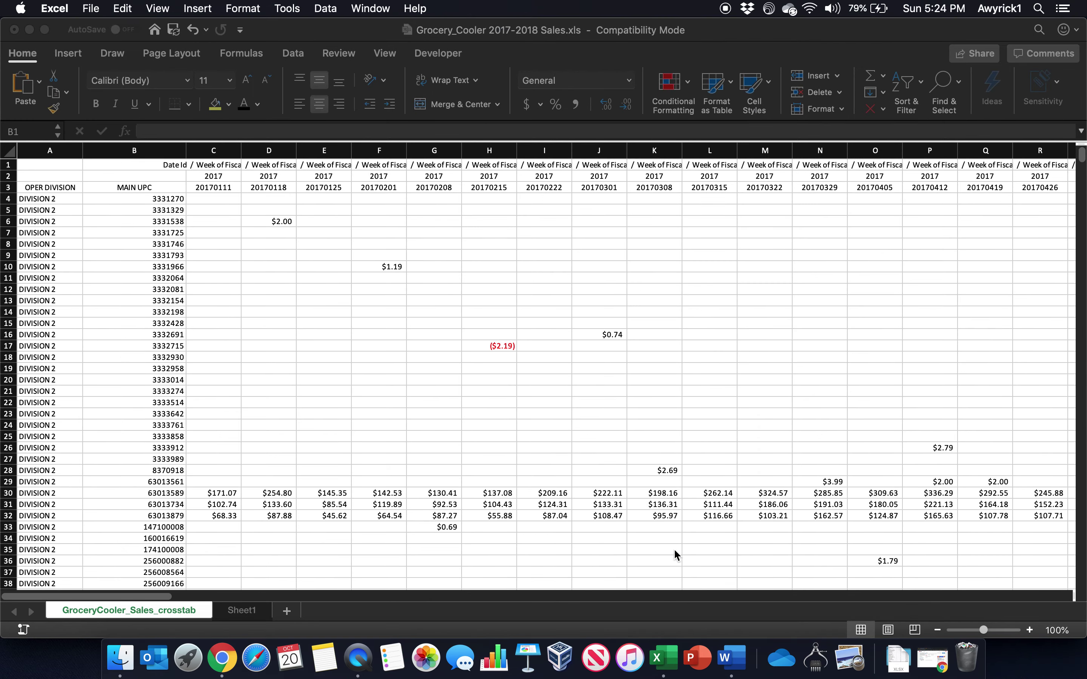
click(205, 366)
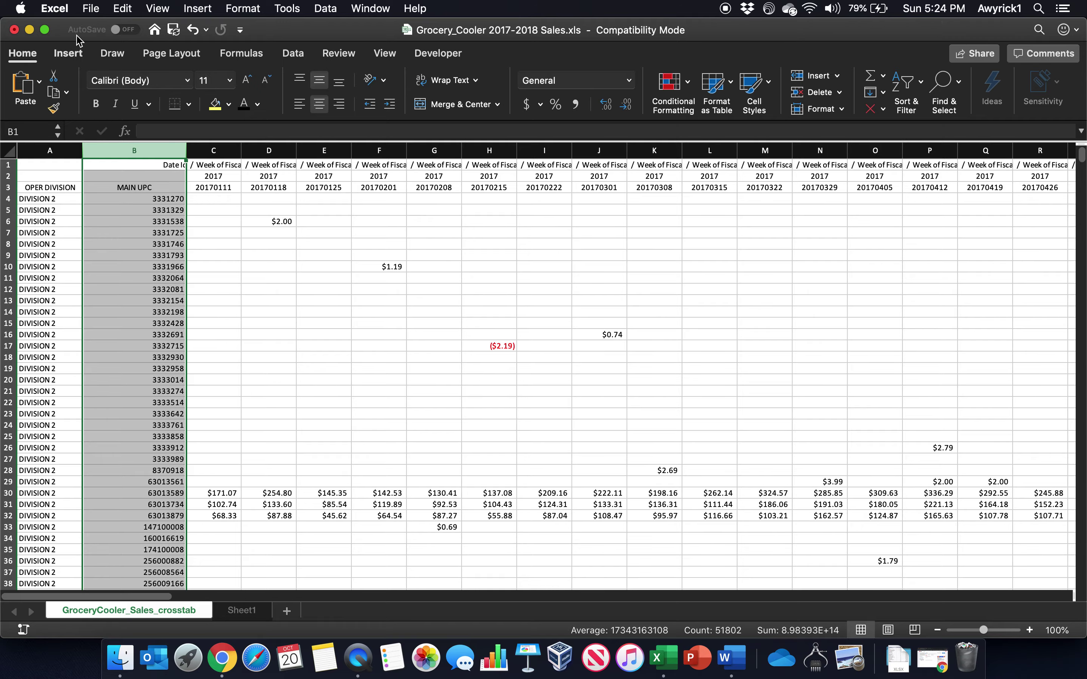
Minimize the sales and UPC description workbooks, and open 2017-2018 Thungry Schedule.xlsx in a window placed below the folder's file list.
click(30, 30)
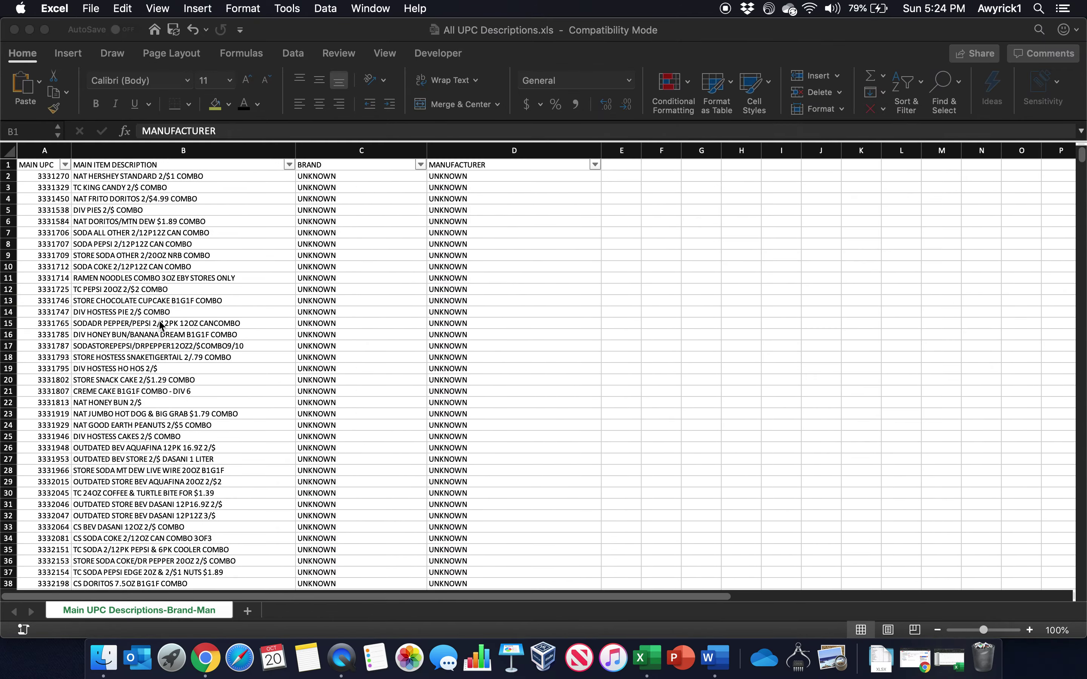
click(30, 30)
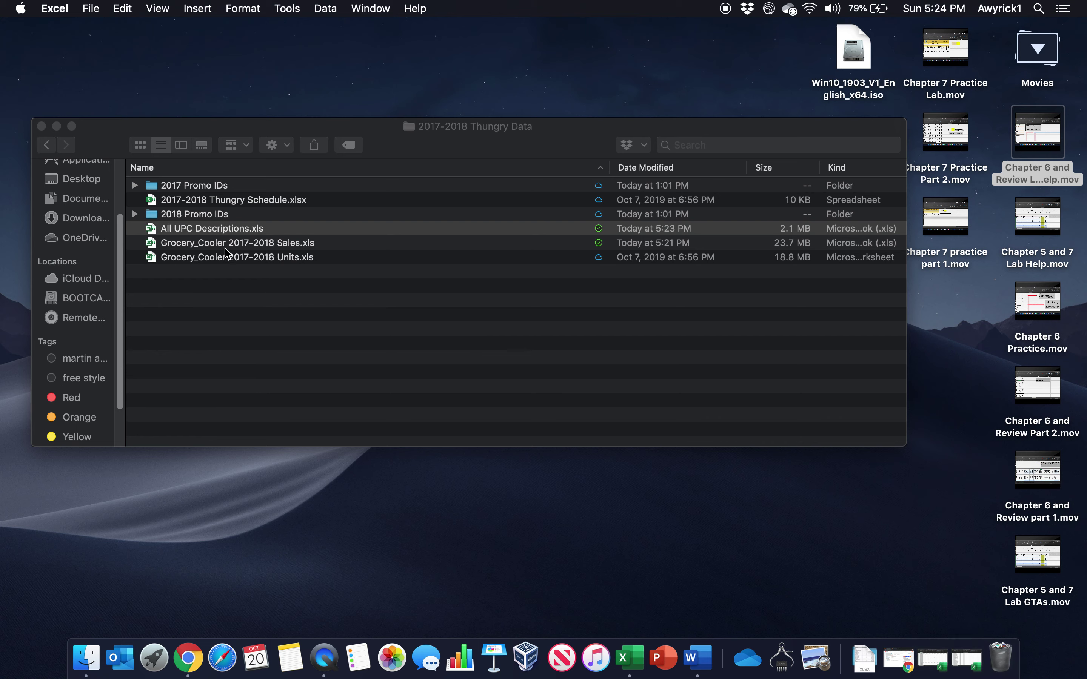
double_click(208, 205)
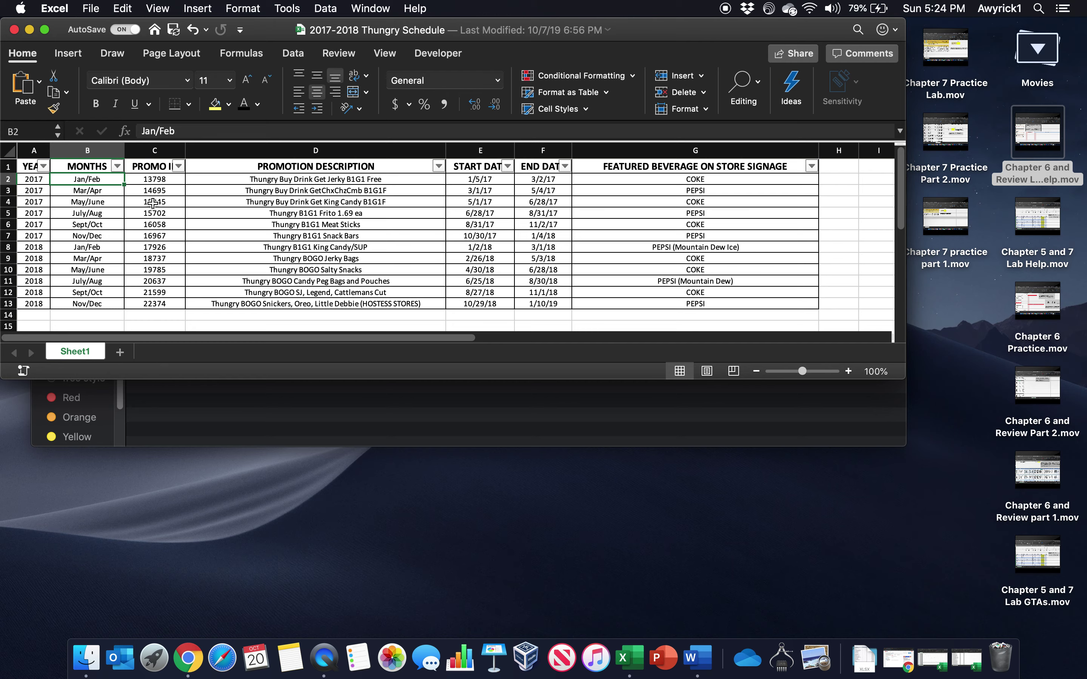
drag(598, 39, 695, 285)
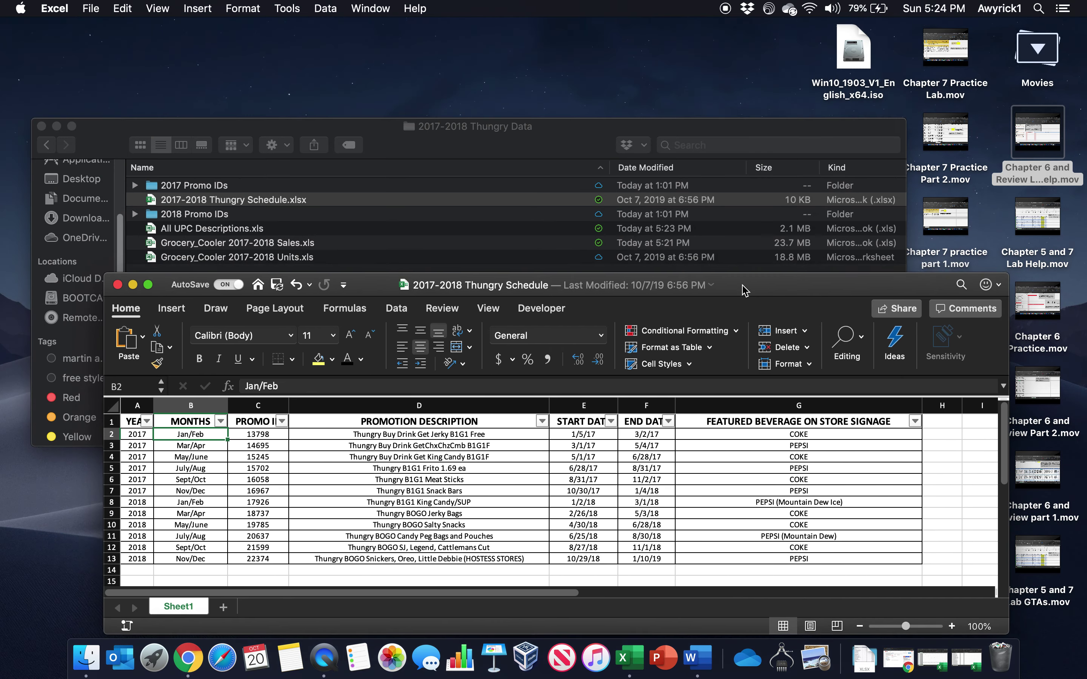
Expand the 2017 Promo IDs folder and move the file window up so the promotion schedule stays readable.
click(135, 185)
click(135, 185)
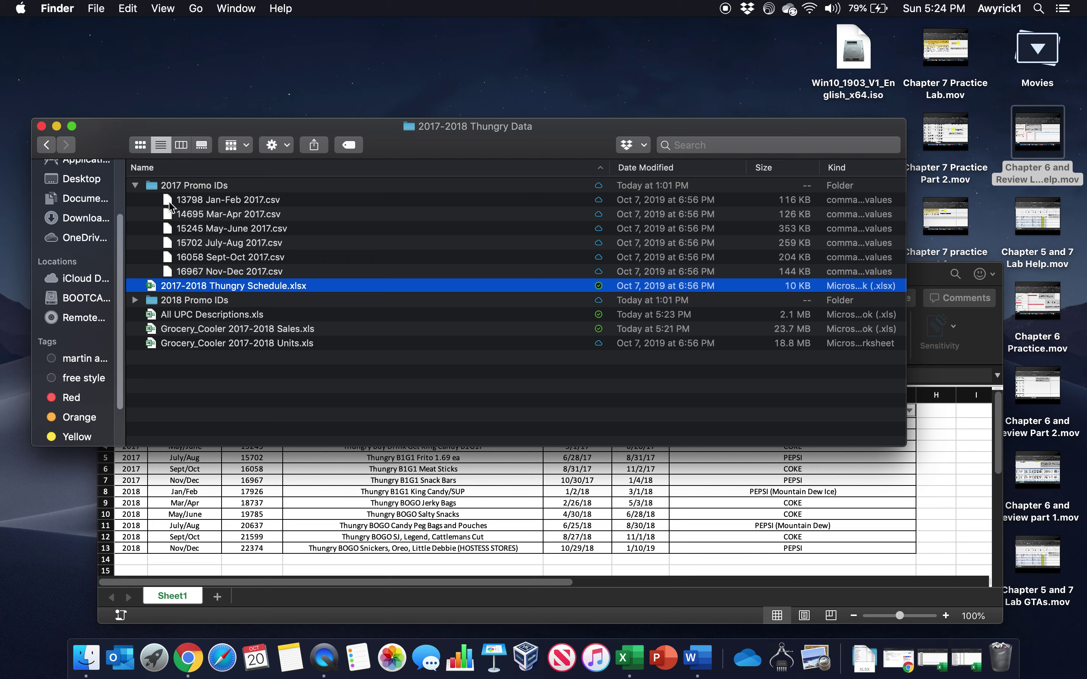
drag(503, 132, 450, 14)
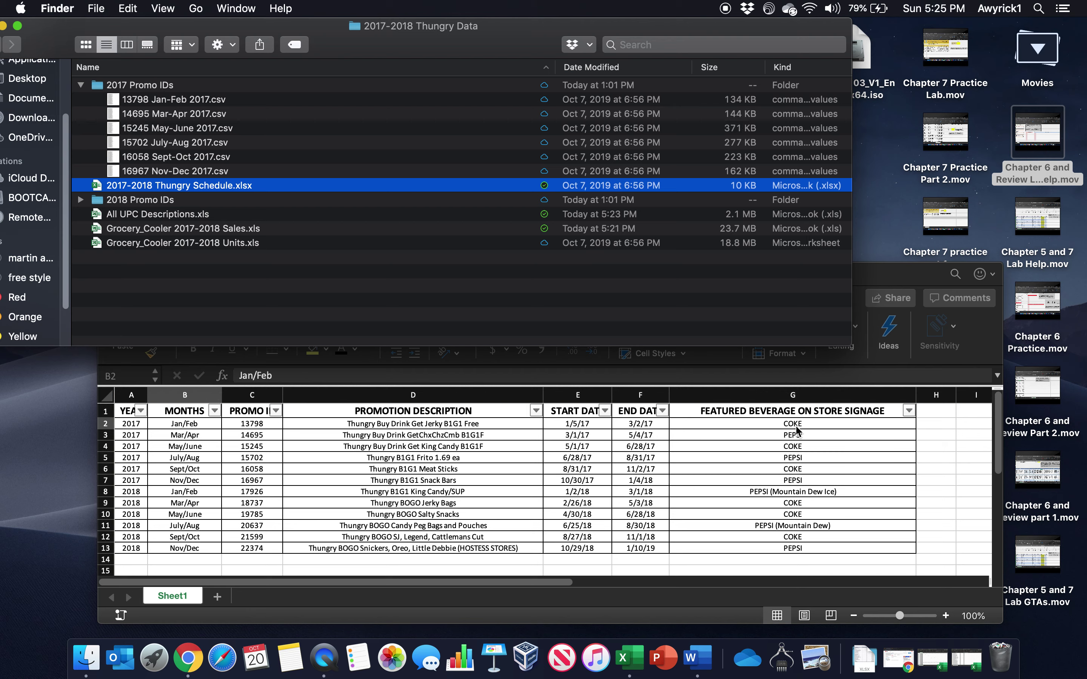
Review the Jan/Feb 2017 promotion's description and featured beverage in the schedule, and highlight its whole row.
click(378, 426)
click(363, 427)
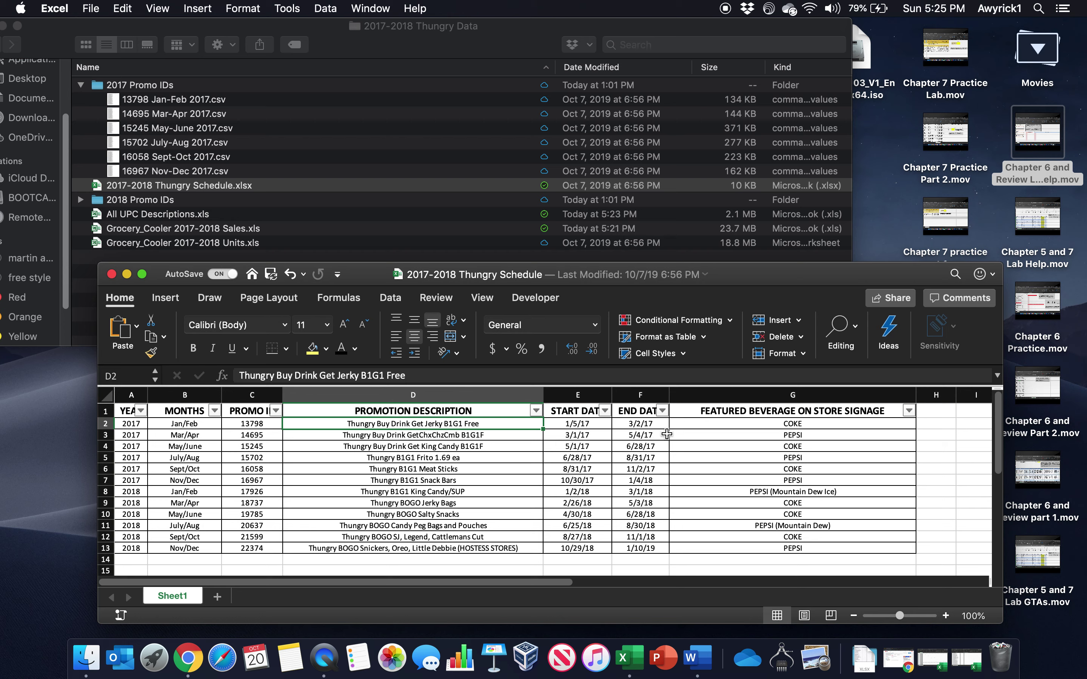
click(762, 429)
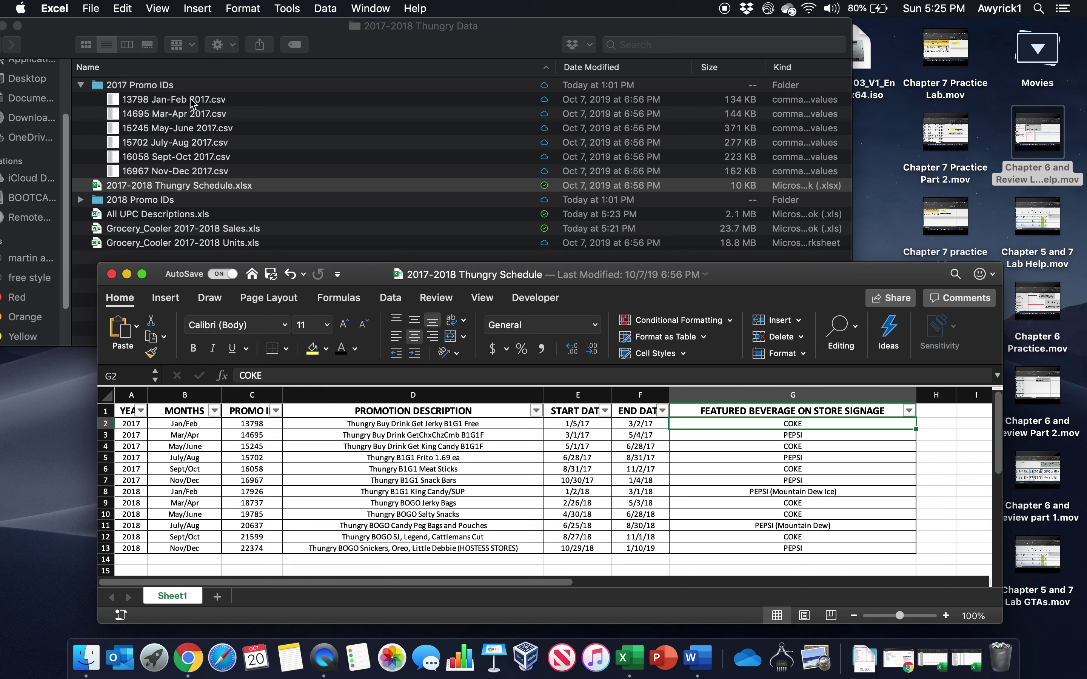
click(105, 423)
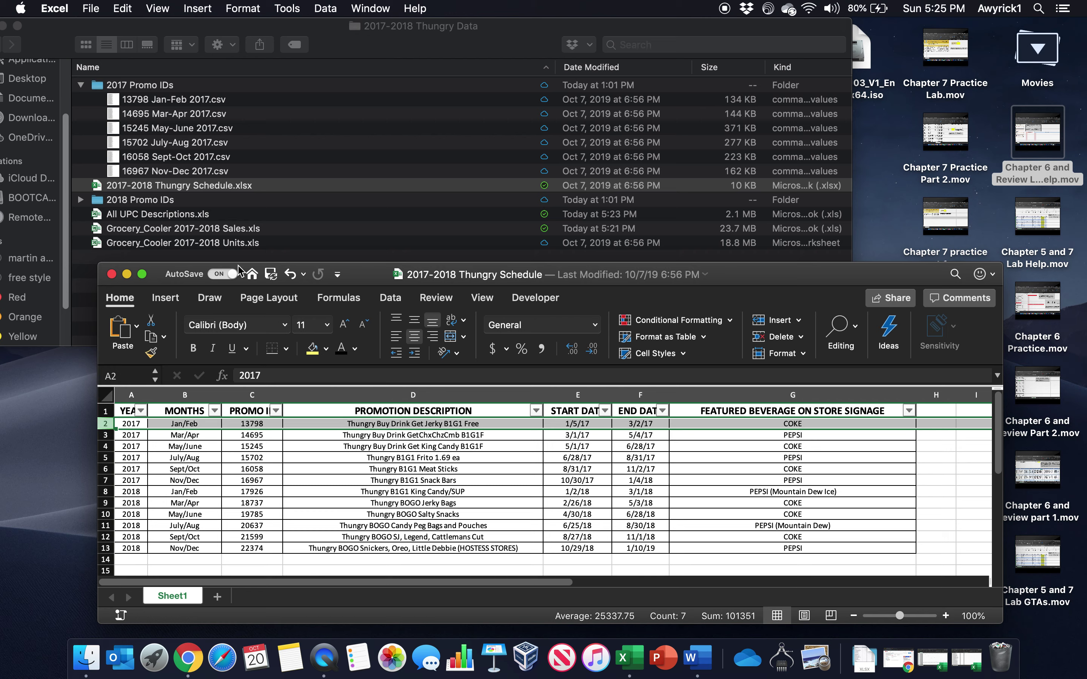
Try to view 13798 Jan-Feb 2017.csv in Numbers, declining the offered update.
double_click(182, 101)
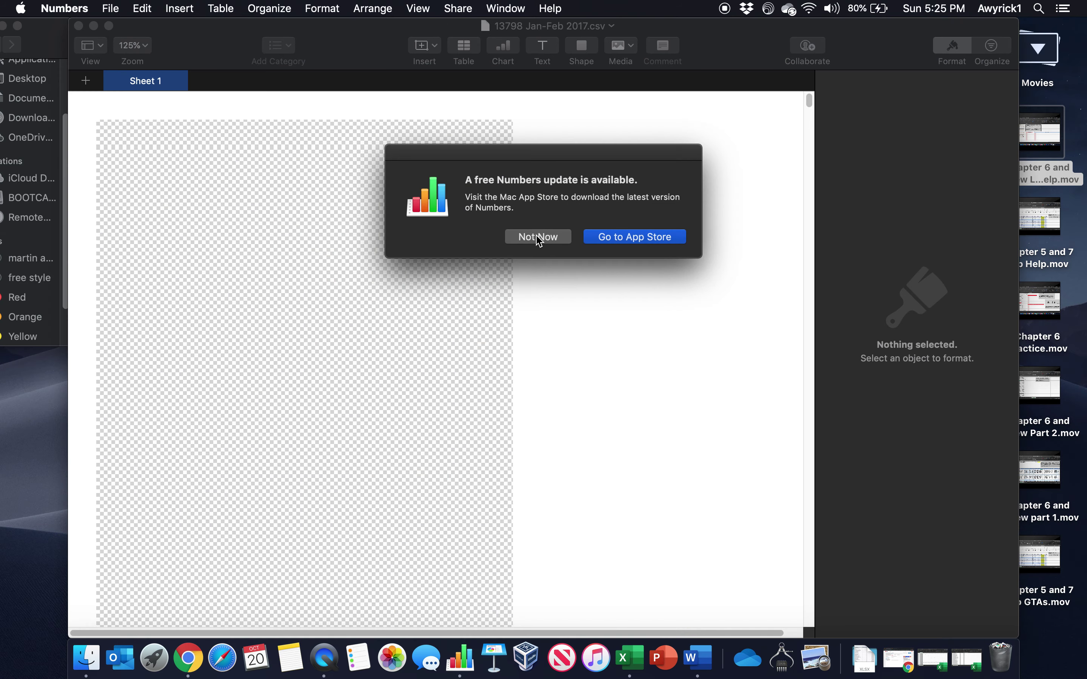
click(538, 238)
click(515, 567)
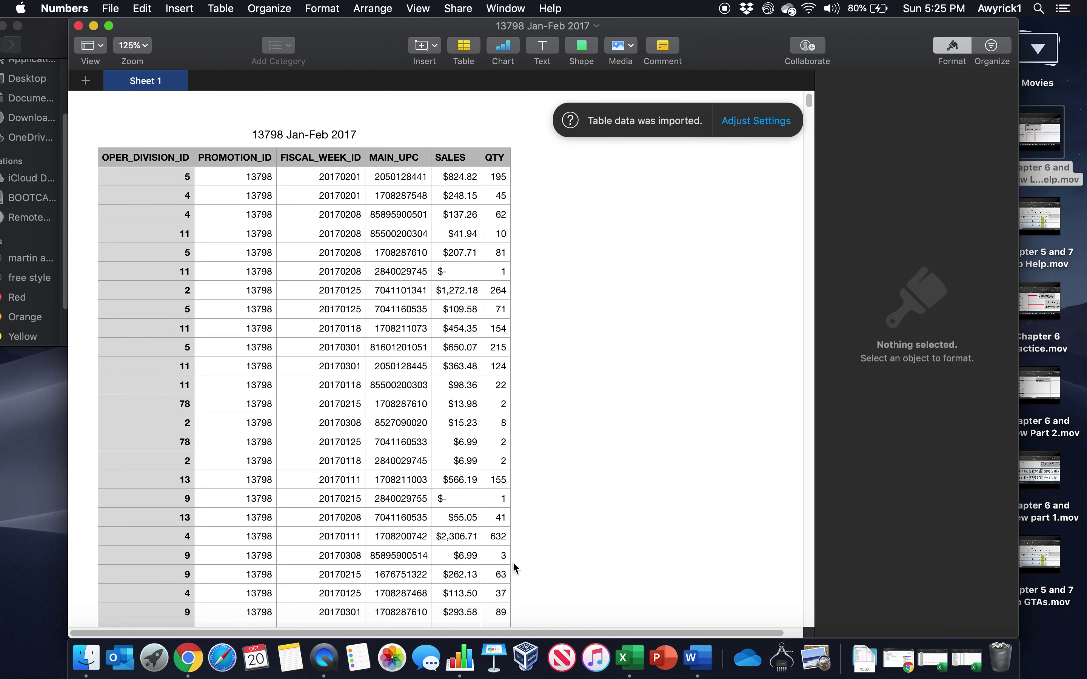
click(78, 25)
Open 13798 Jan-Feb 2017.csv in Microsoft Excel and widen the MAIN_UPC column so the full codes are readable.
right_click(155, 103)
mouse_move(202, 121)
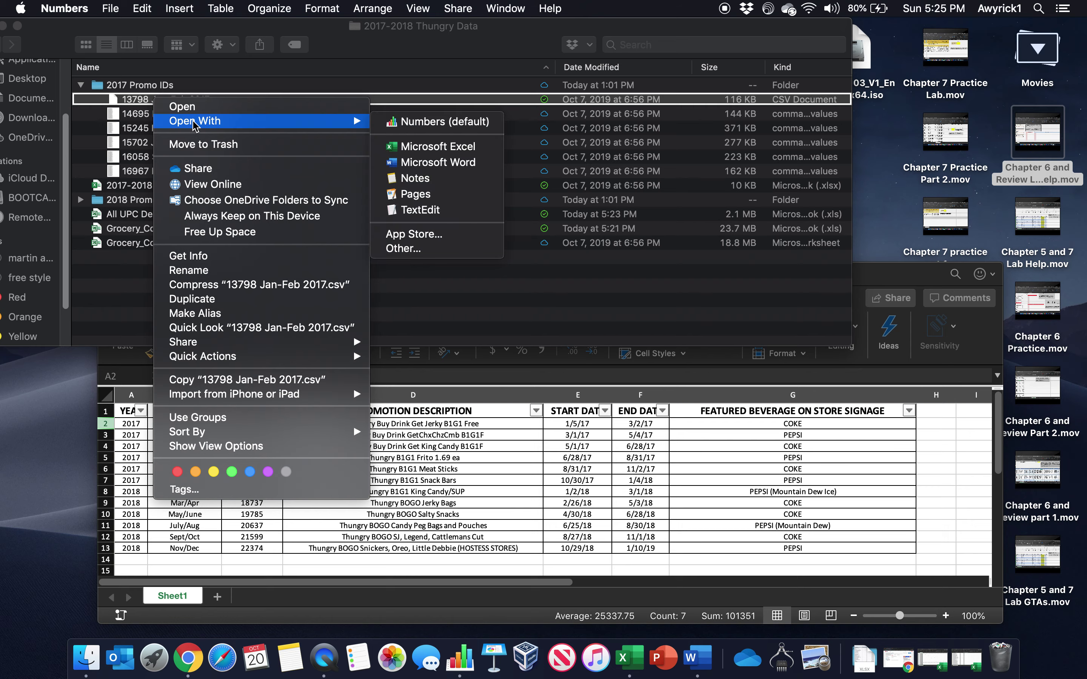
click(404, 135)
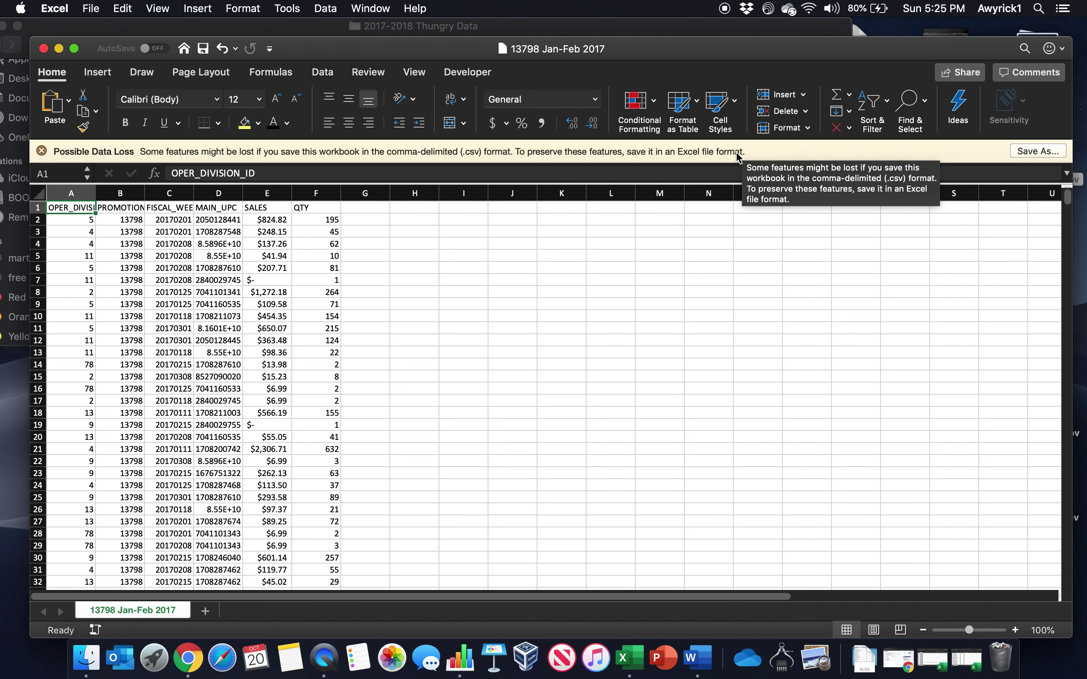
scroll(518, 352, down, 5)
scroll(518, 352, up, 5)
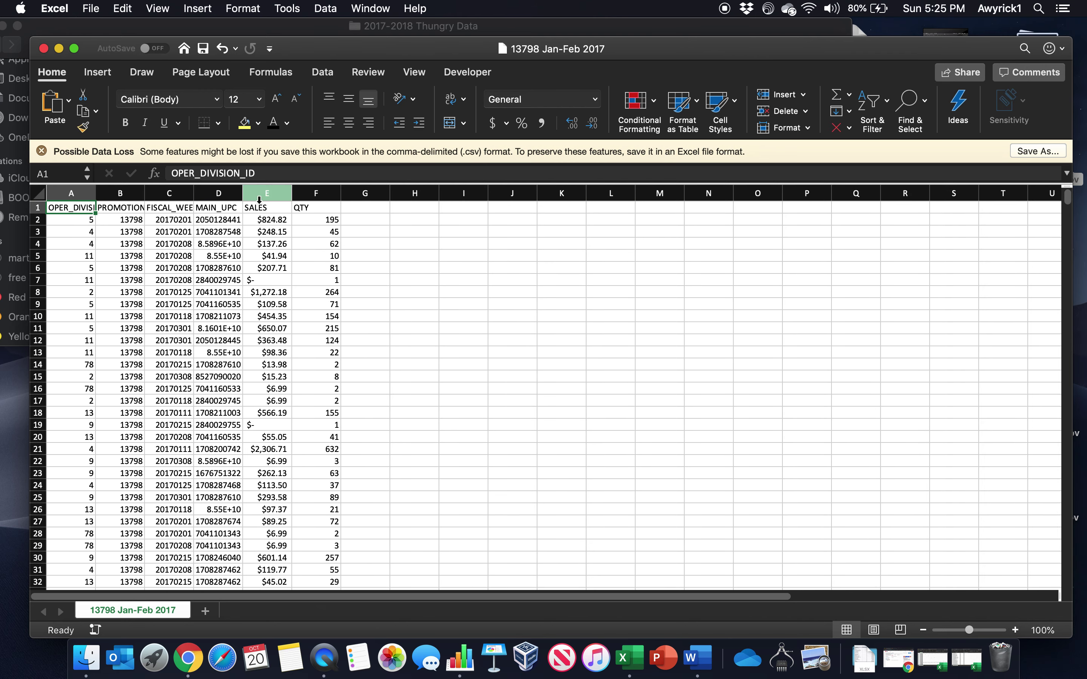
drag(243, 193, 285, 191)
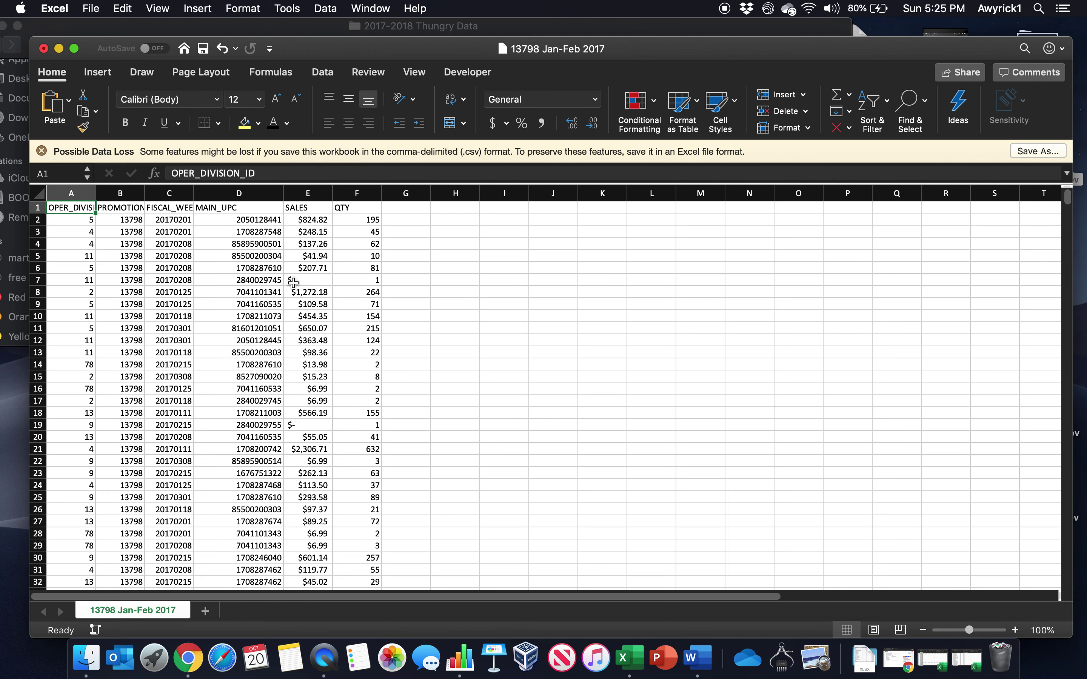
Compare the promotion file's ID and fiscal week values with the first week header and division column in Grocery_Cooler 2017-2018 Sales.xls.
drag(130, 219, 137, 248)
click(159, 231)
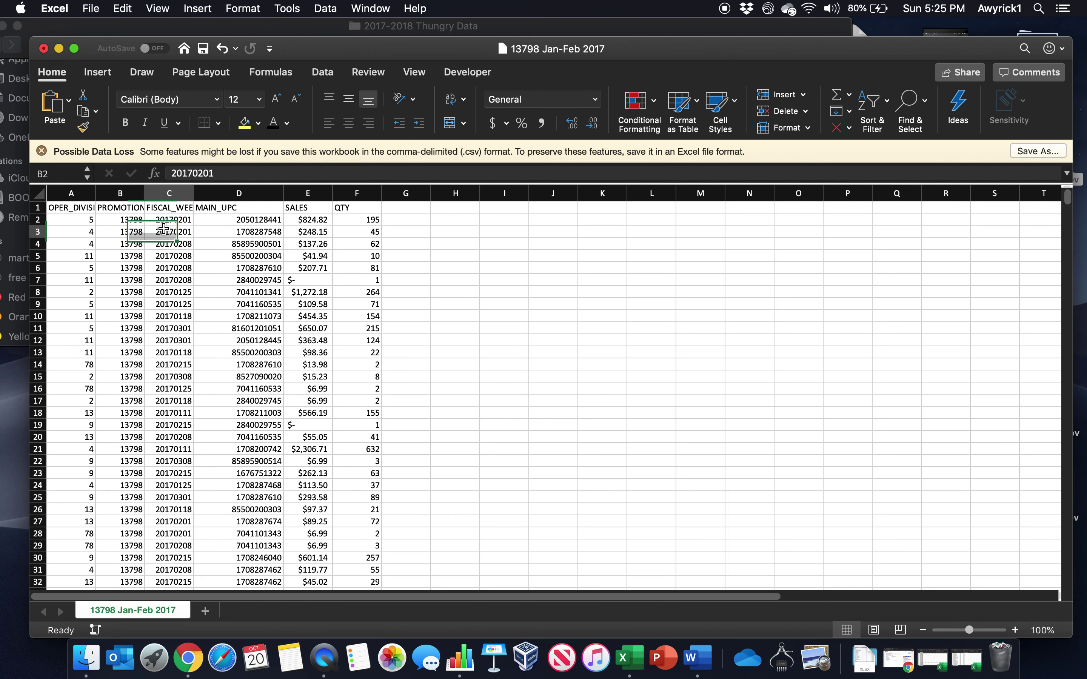
right_click(638, 665)
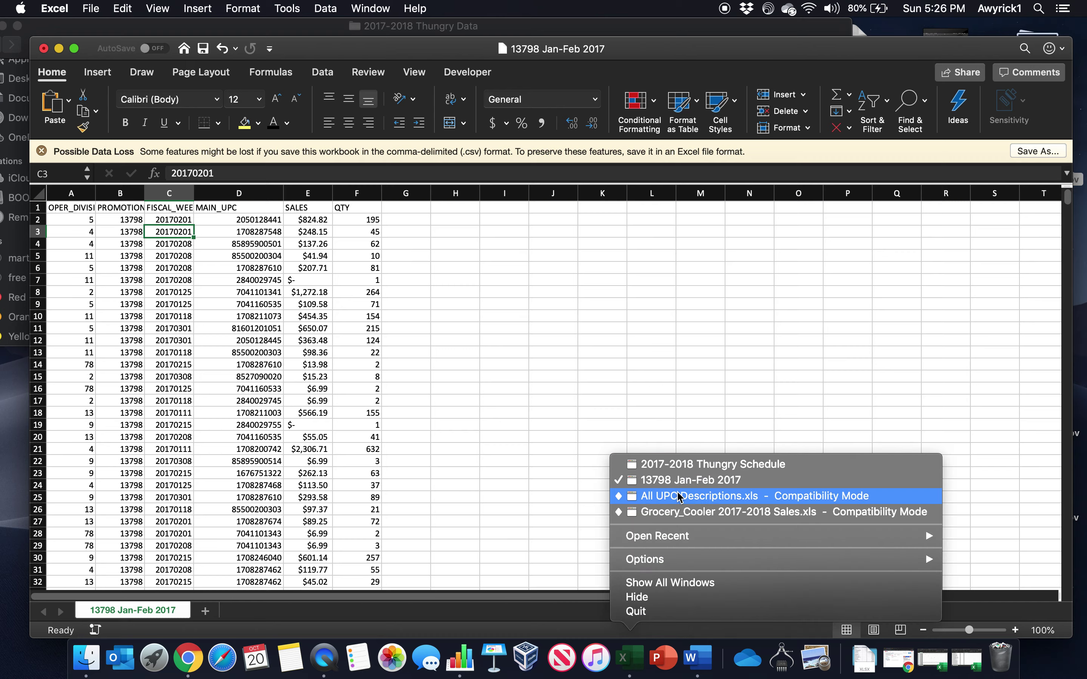
click(681, 512)
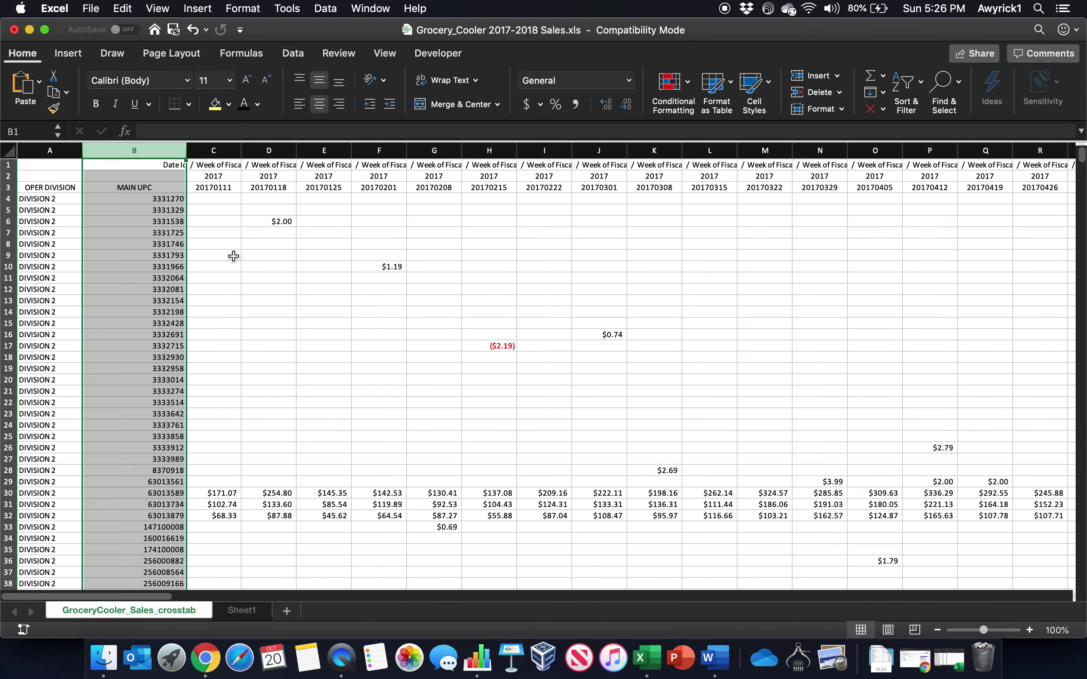
click(138, 189)
drag(210, 165, 213, 187)
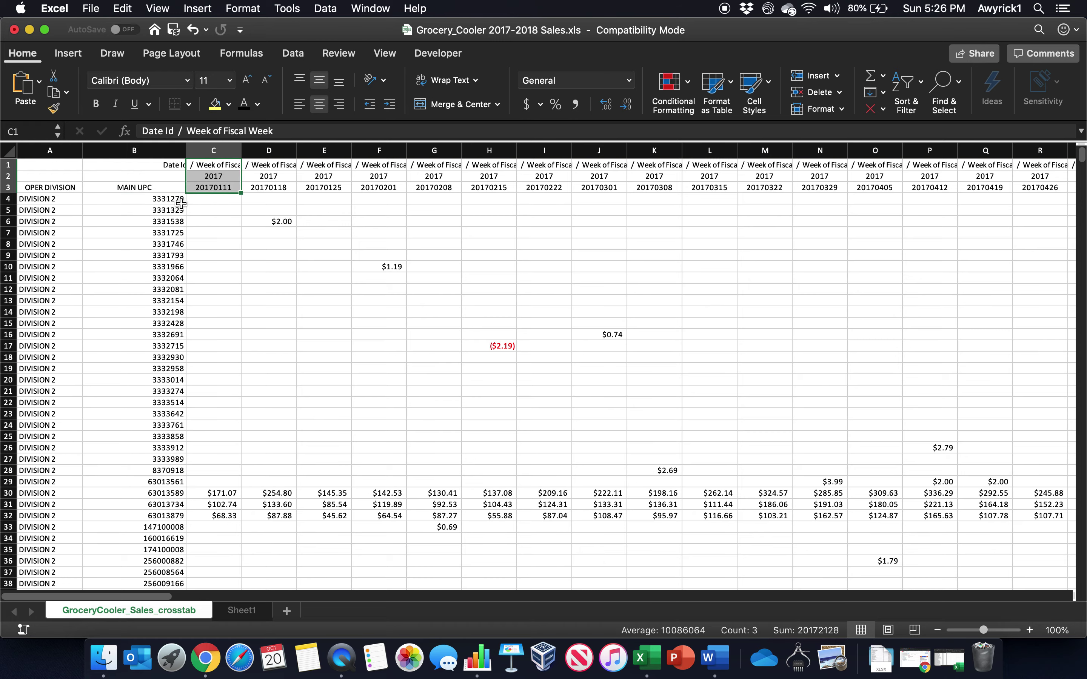
click(36, 210)
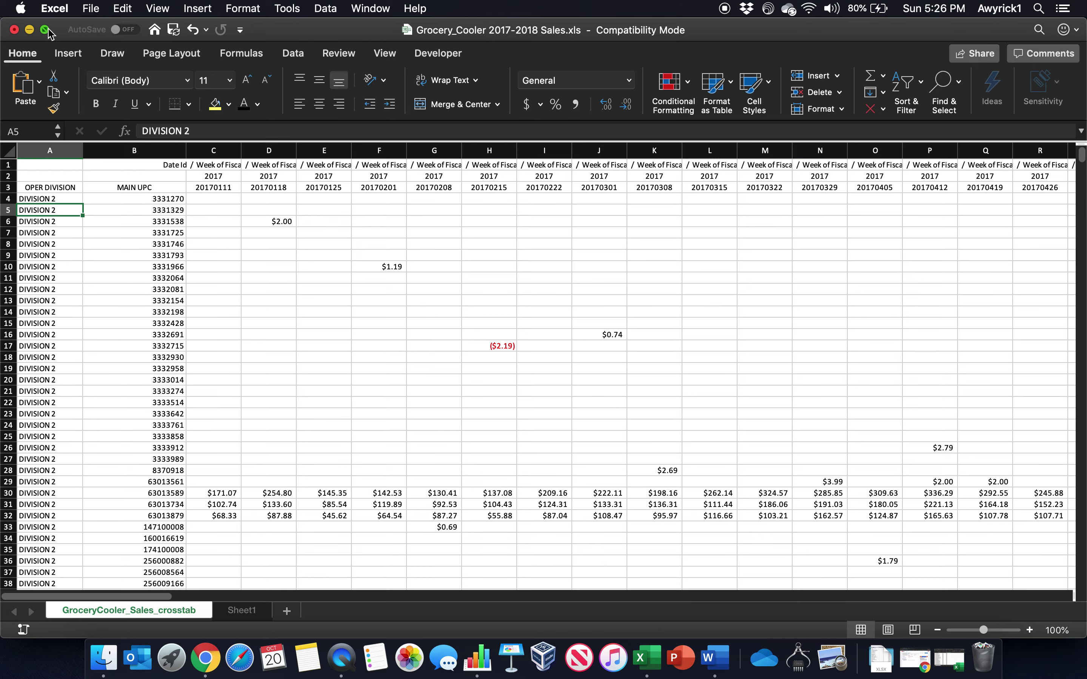
key(ctrl+super+f)
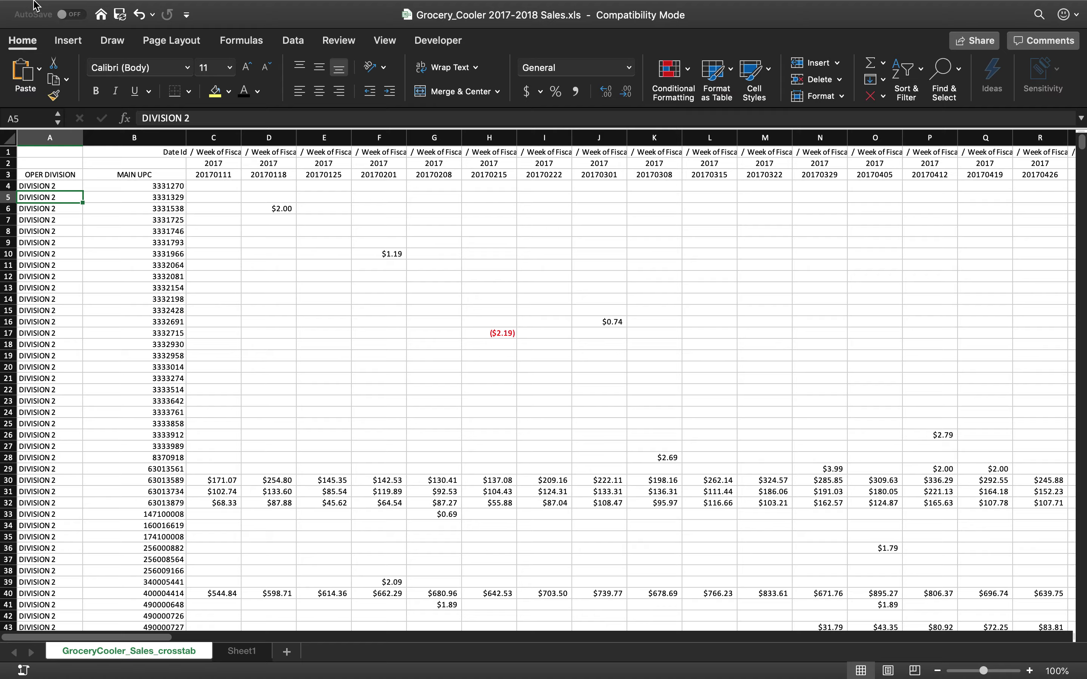
mouse_move(38, 5)
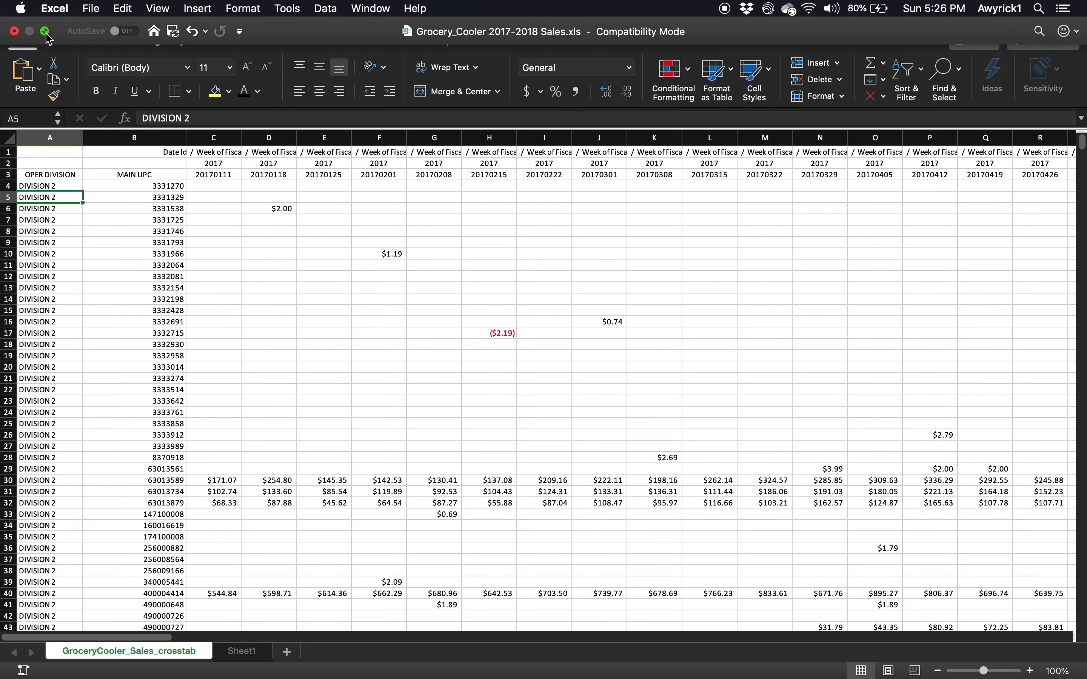
click(45, 31)
Minimize the sales workbook and inspect the first record's MAIN_UPC and SALES values in 13798 Jan-Feb 2017.
click(30, 30)
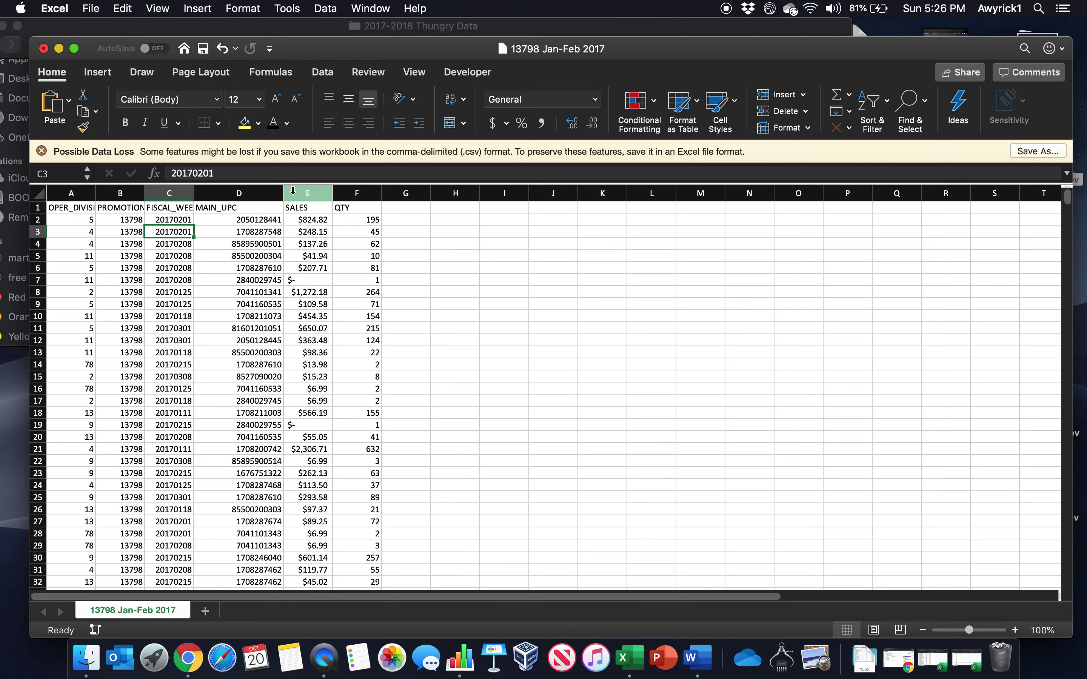
click(252, 222)
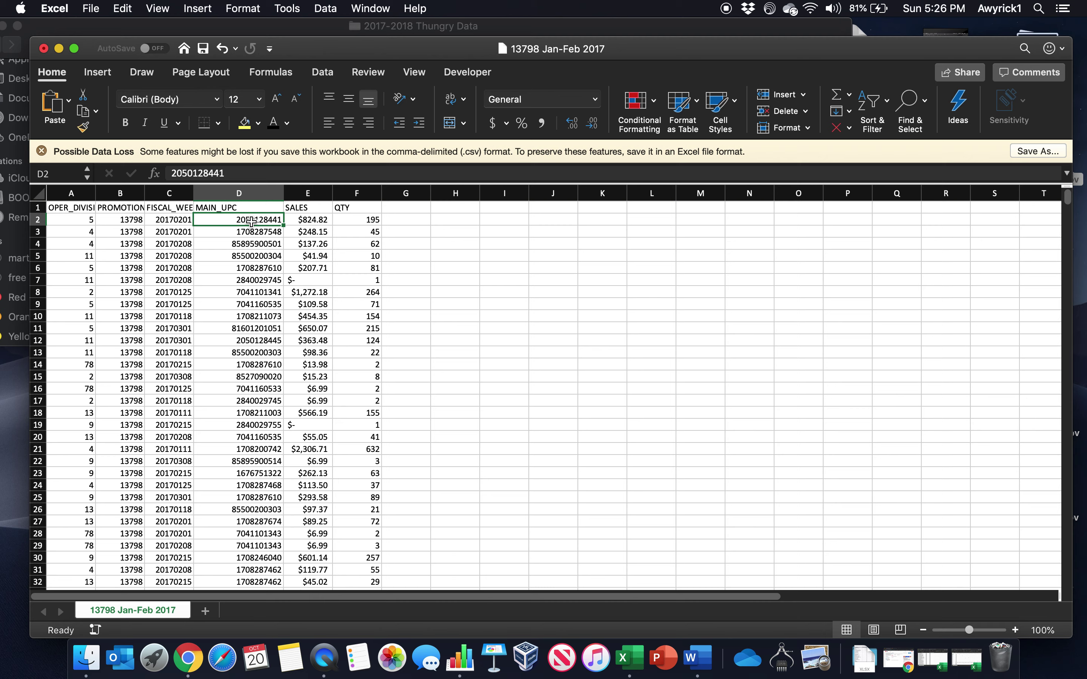
click(297, 220)
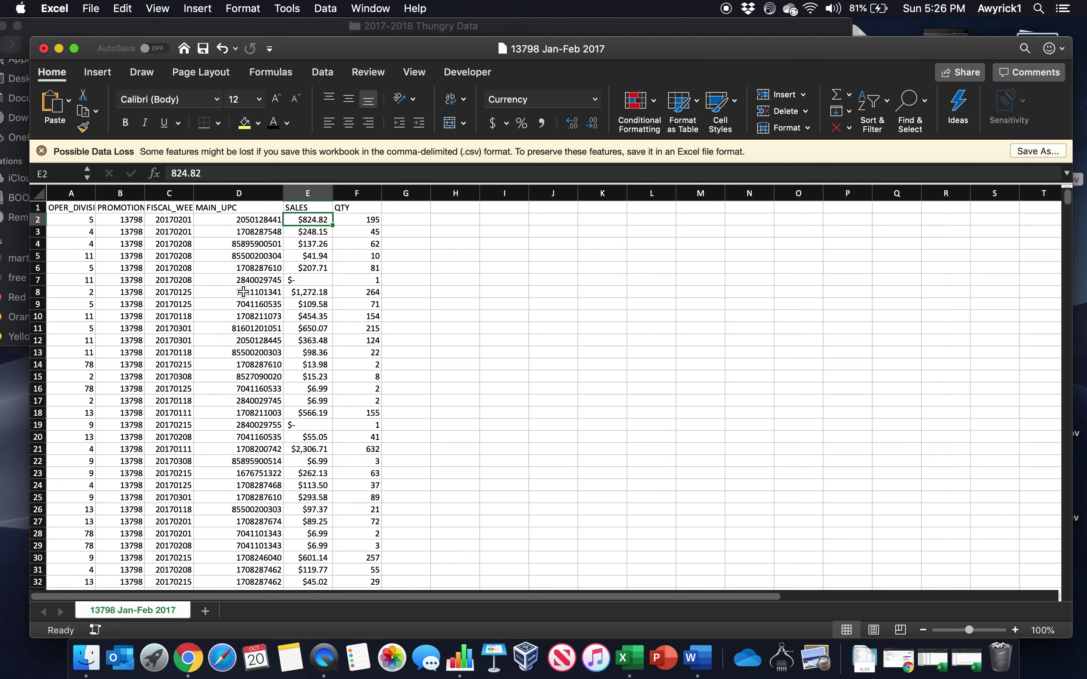
Recheck the weekly layout in Grocery_Cooler 2017-2018 Sales.xls, and minimize it and the 13798 Jan-Feb 2017 file to return to the schedule.
right_click(636, 670)
click(669, 512)
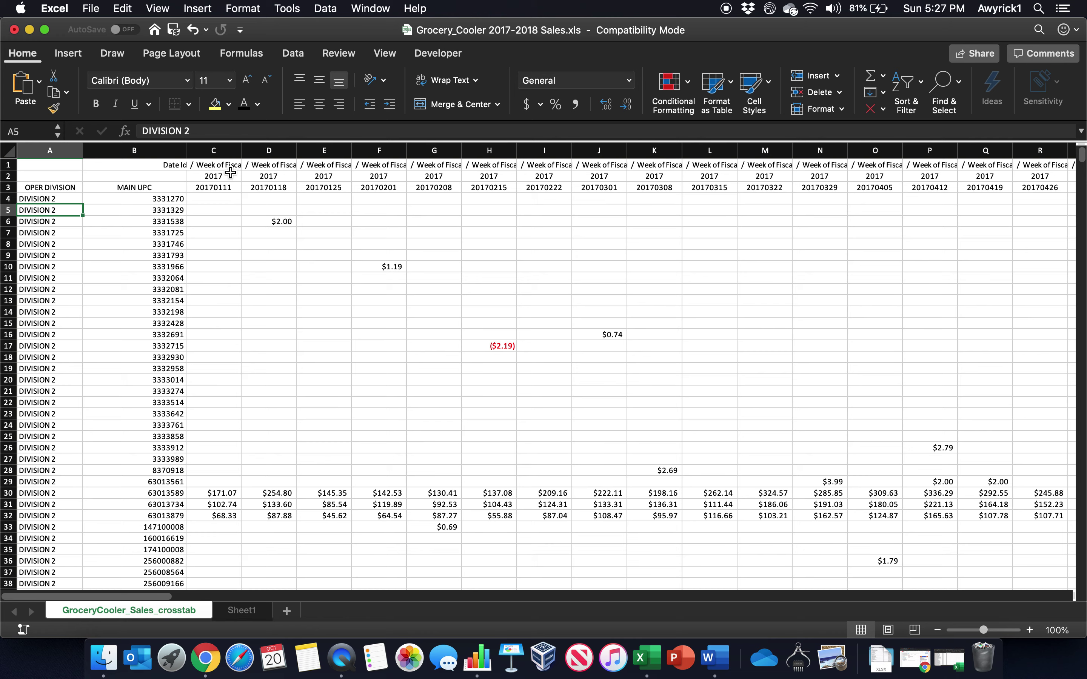
click(29, 30)
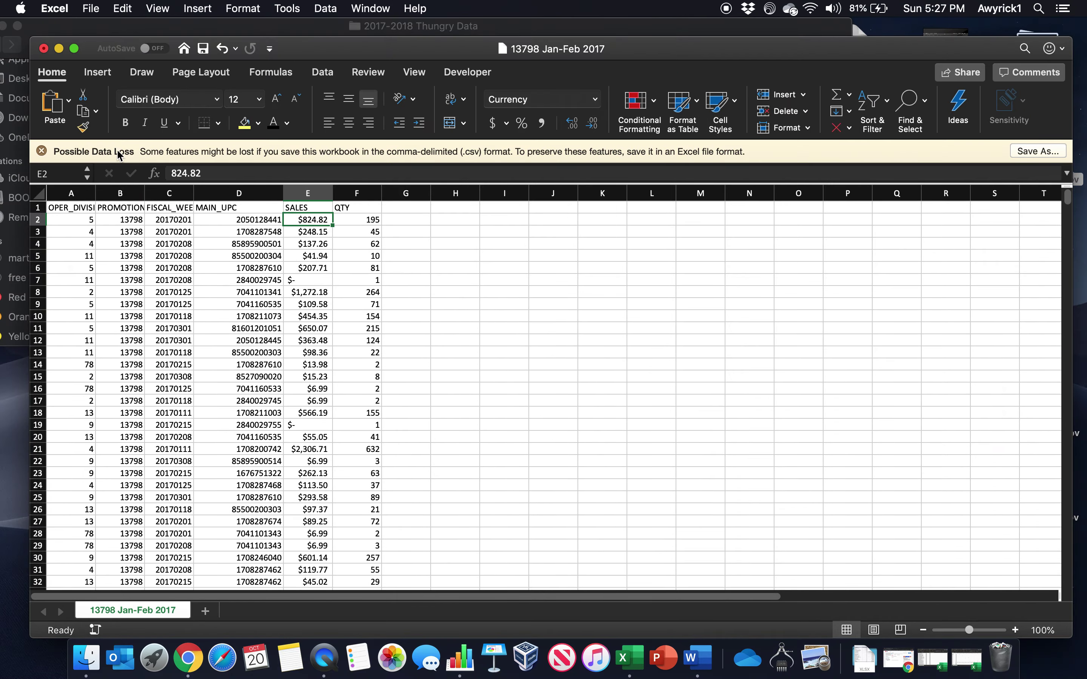
click(59, 49)
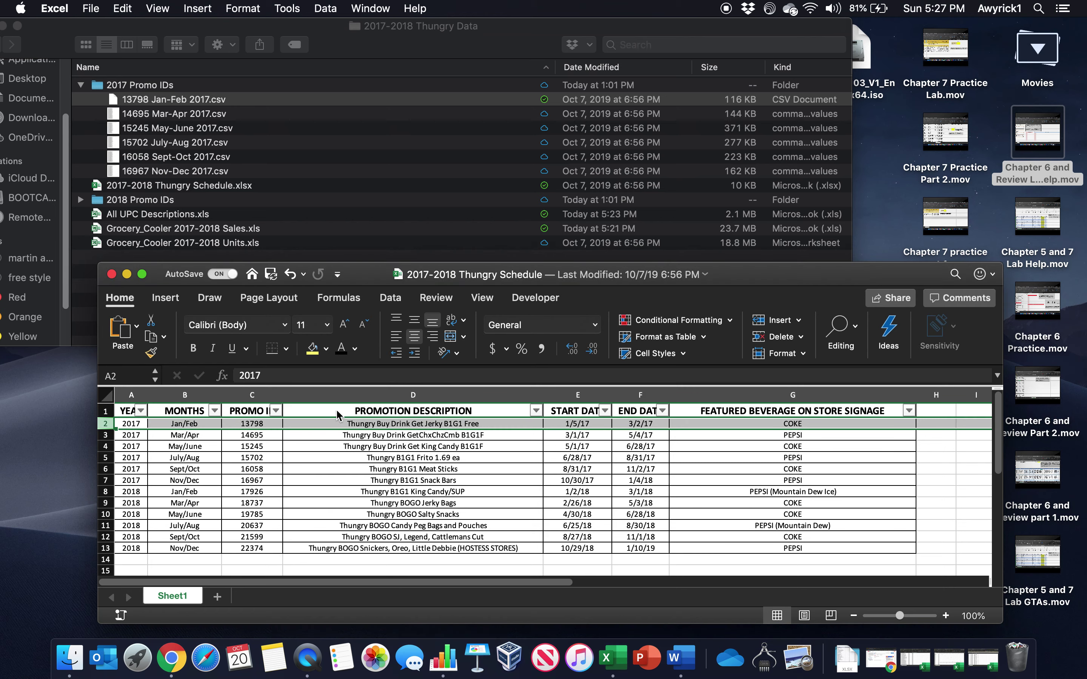